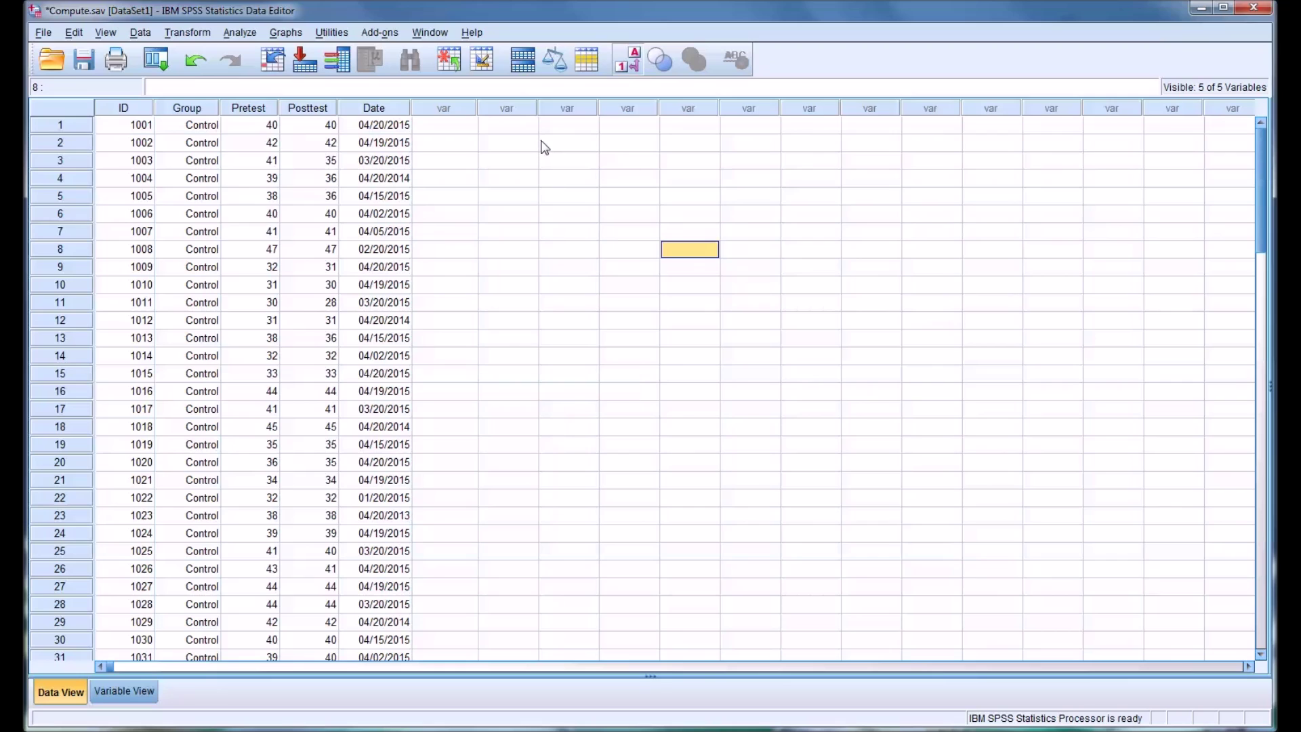
# Step: Review the ID, Group, Pretest, Posttest and Date columns, then select the first empty column
pyautogui.click(133, 110)
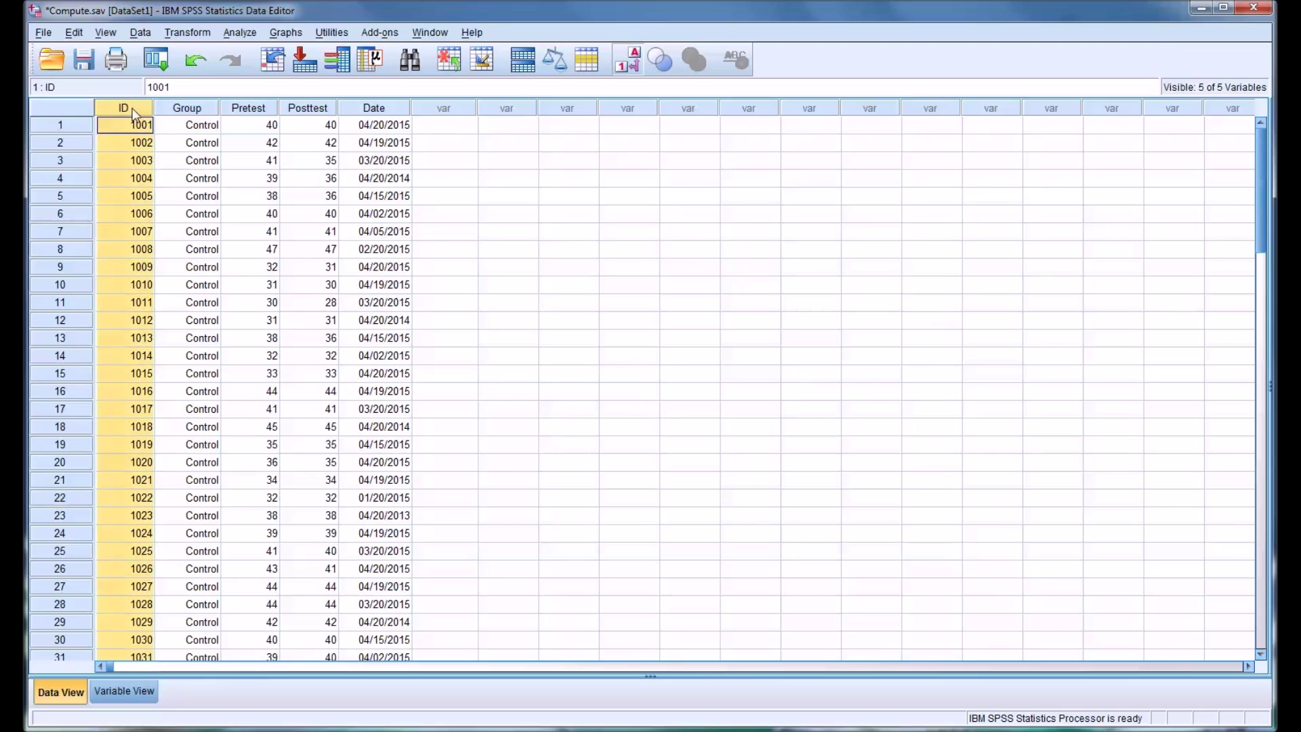
pyautogui.click(210, 109)
pyautogui.click(260, 108)
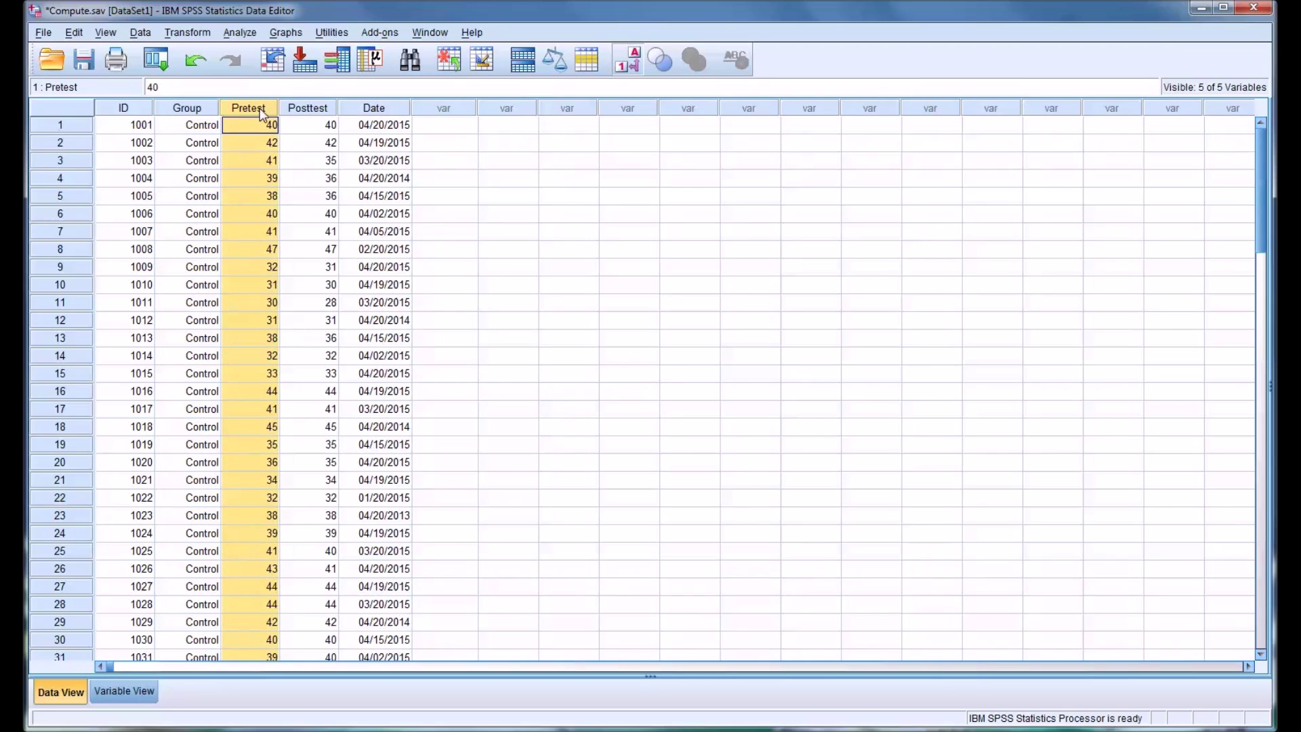
pyautogui.click(300, 109)
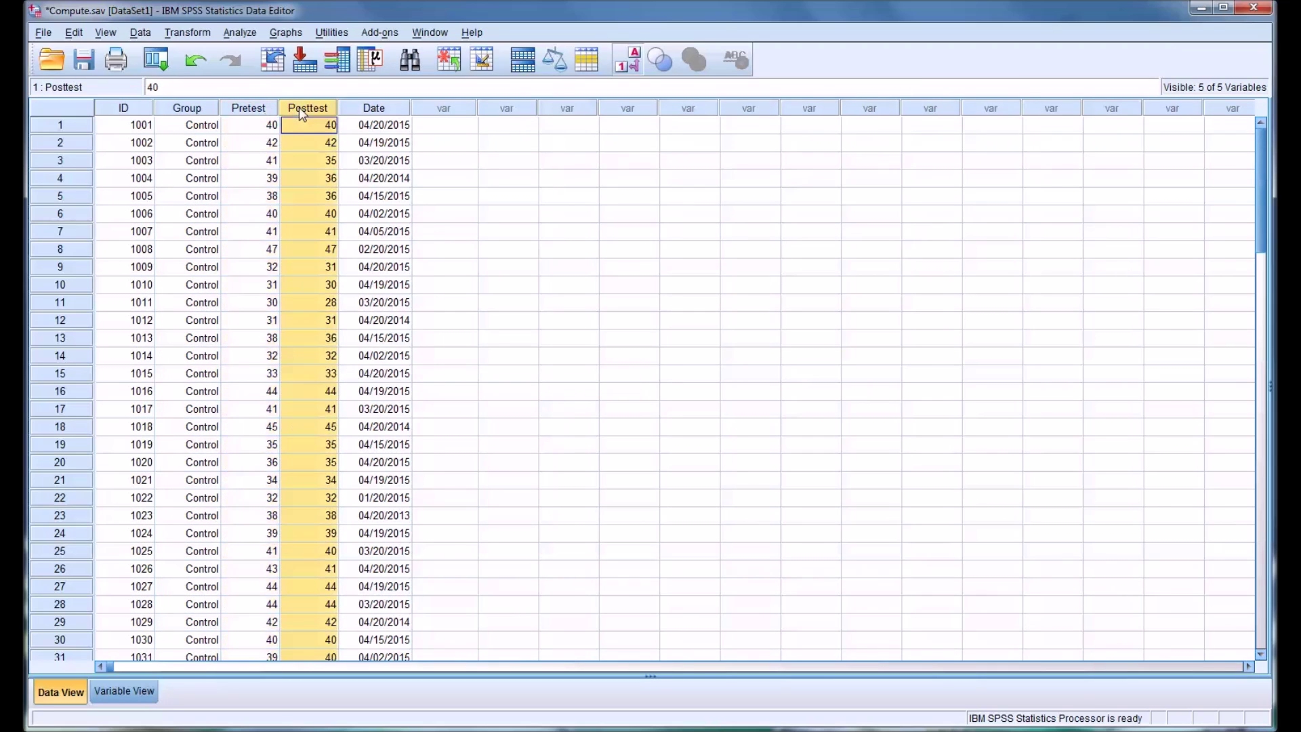
pyautogui.click(375, 108)
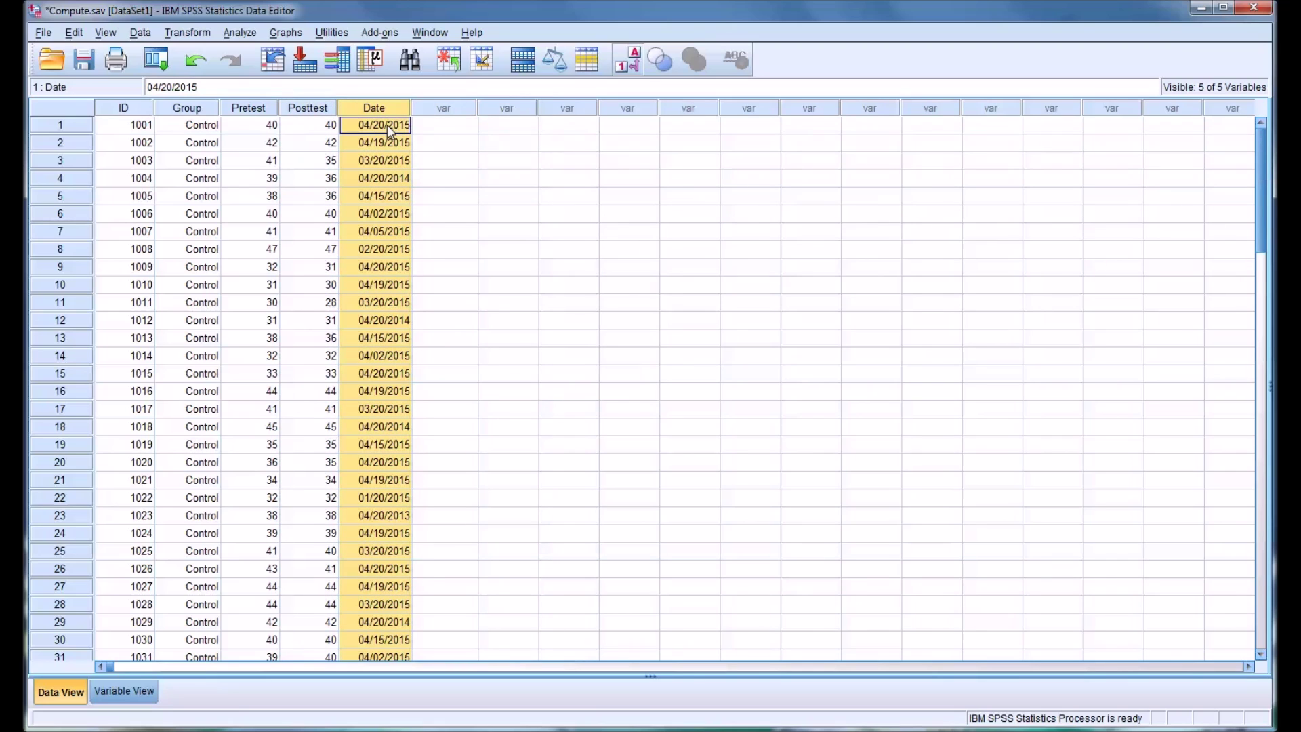
pyautogui.click(444, 125)
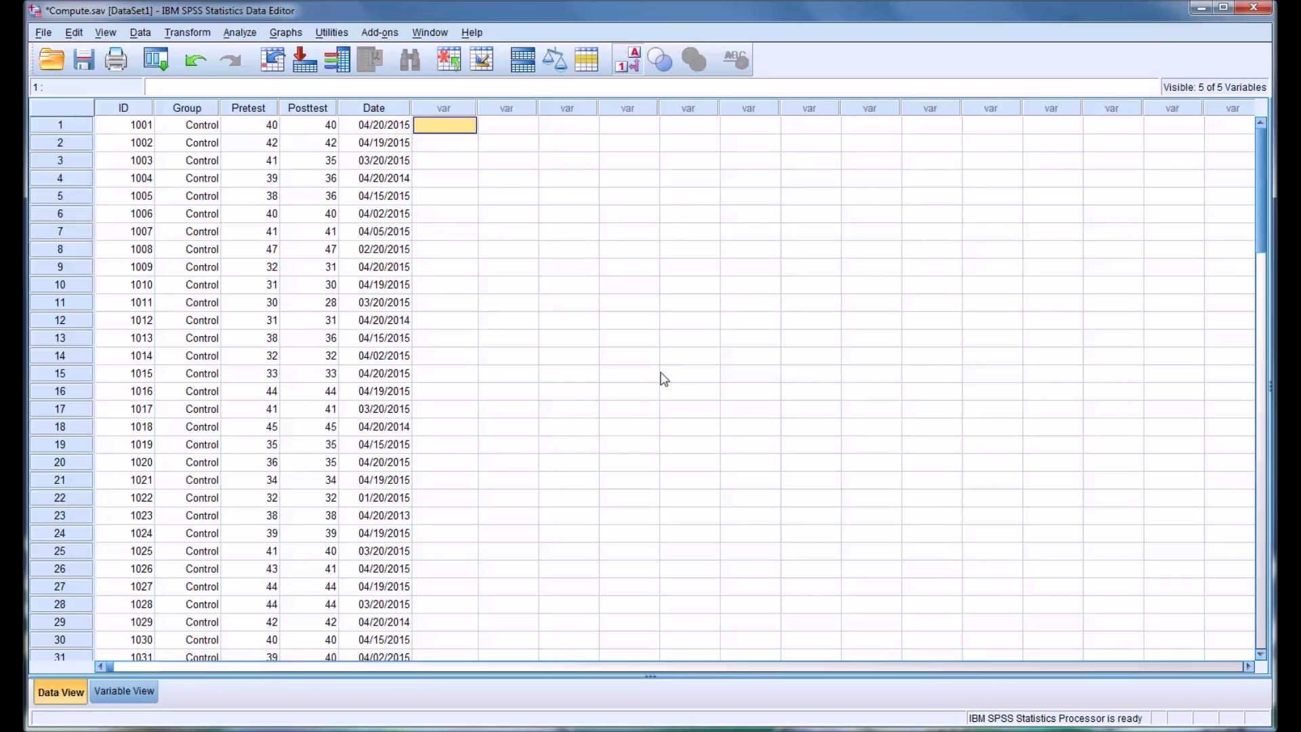
# Step: Open Compute Variable and clear the old XDATE.MONTH(Date) expression and leftover target name y
pyautogui.click(203, 34)
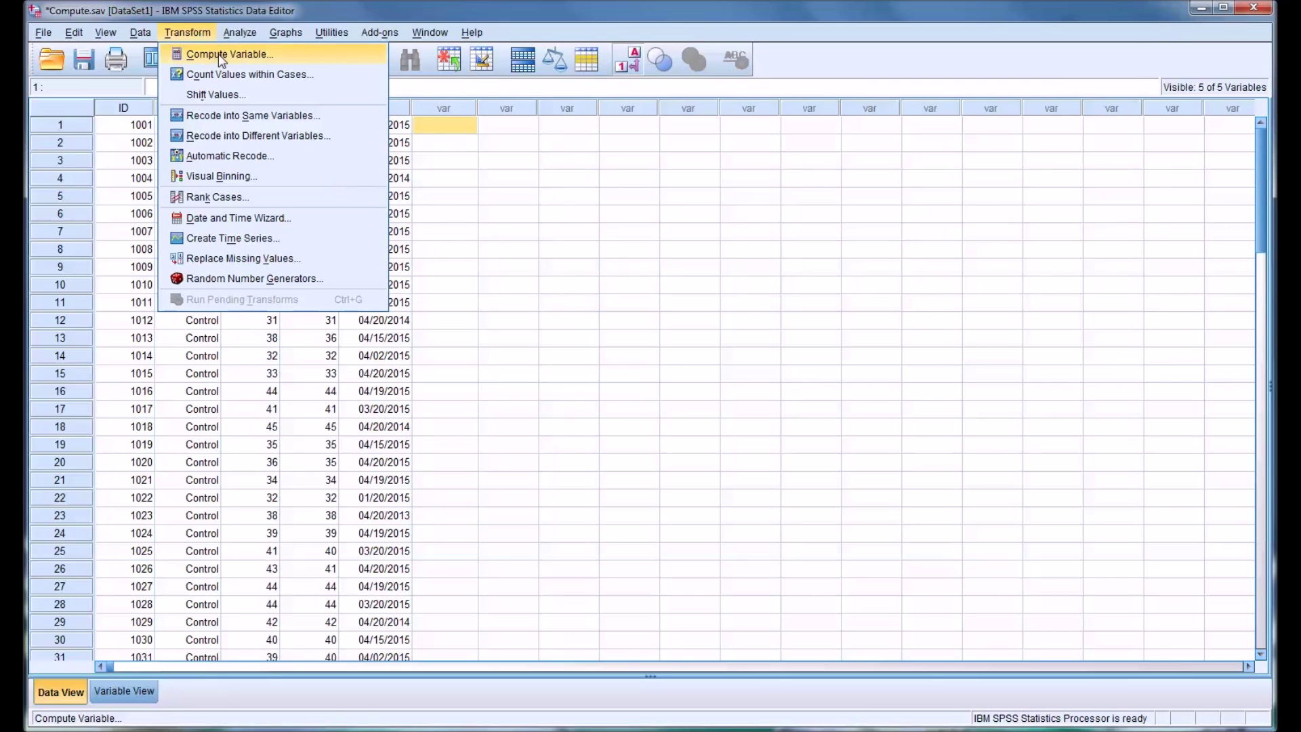
pyautogui.click(218, 54)
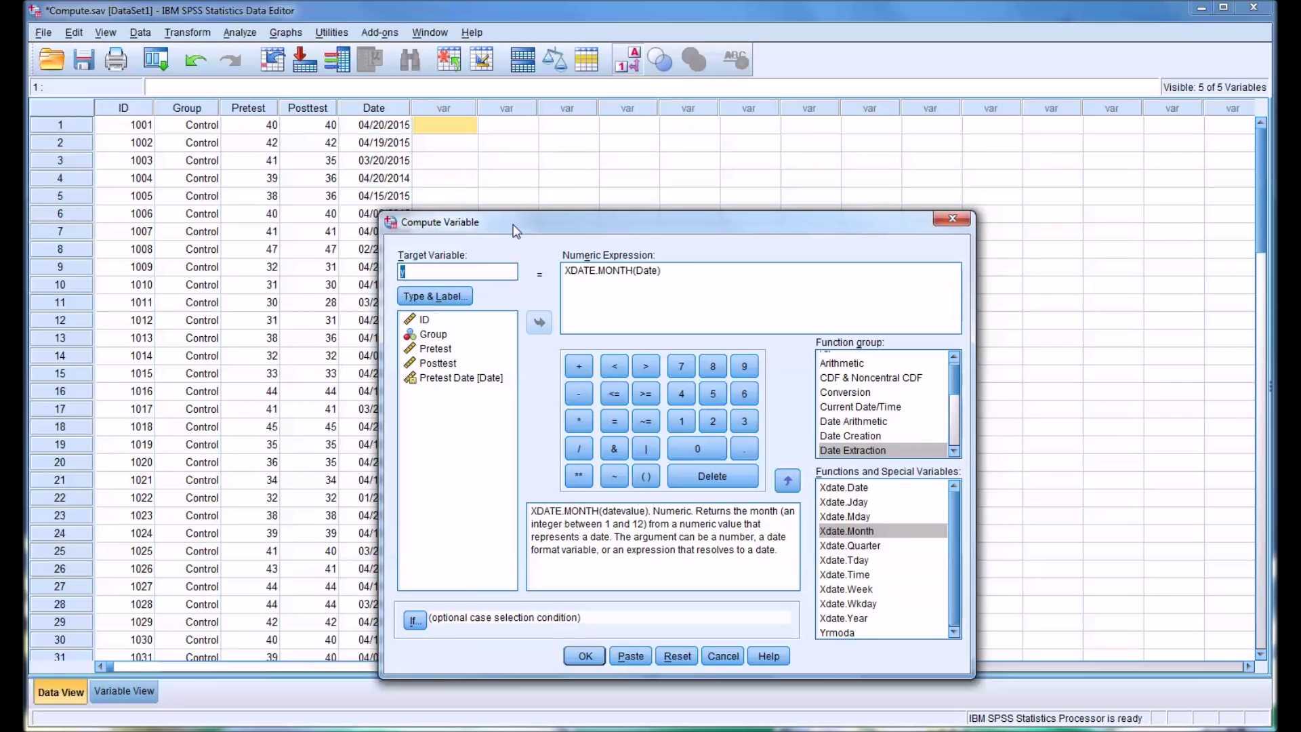
pyautogui.moveTo(516, 231); pyautogui.dragTo(632, 182)
pyautogui.click(793, 226)
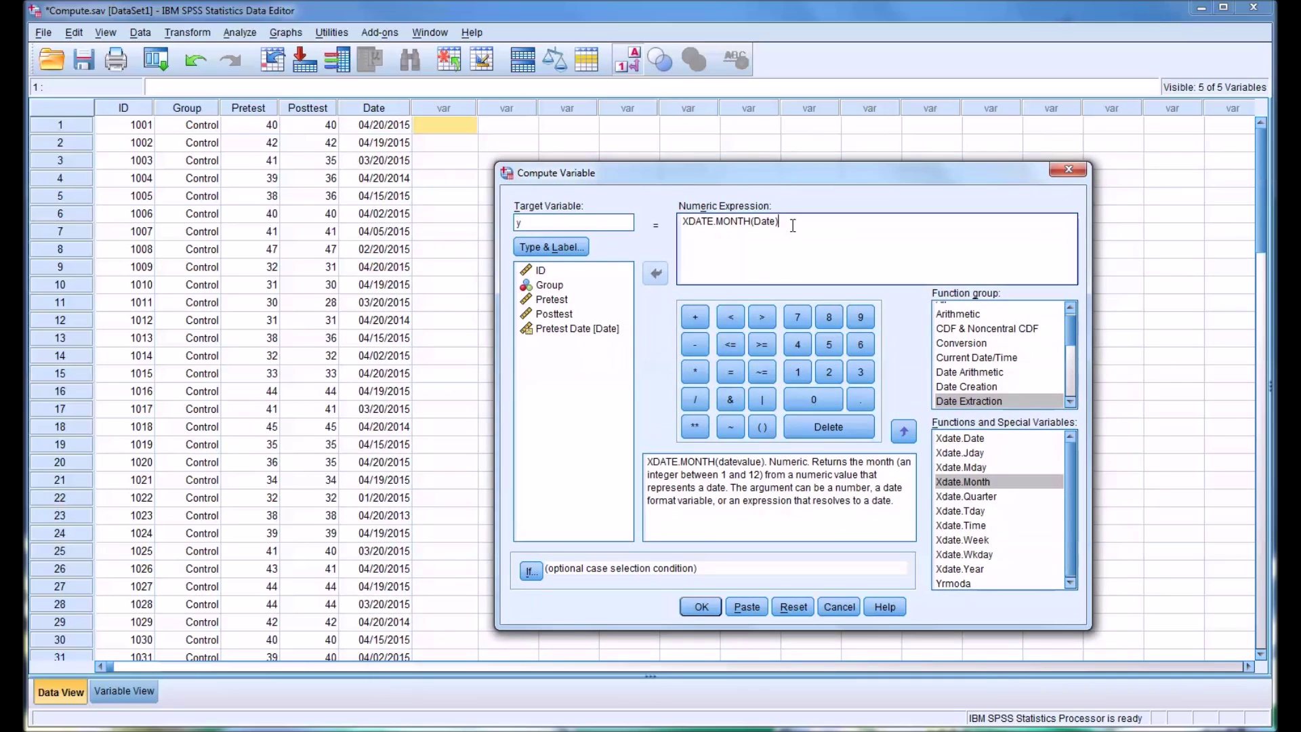
pyautogui.keyDown('shift'); pyautogui.click(685, 229); pyautogui.keyUp('shift')
pyautogui.press('BackSpace')
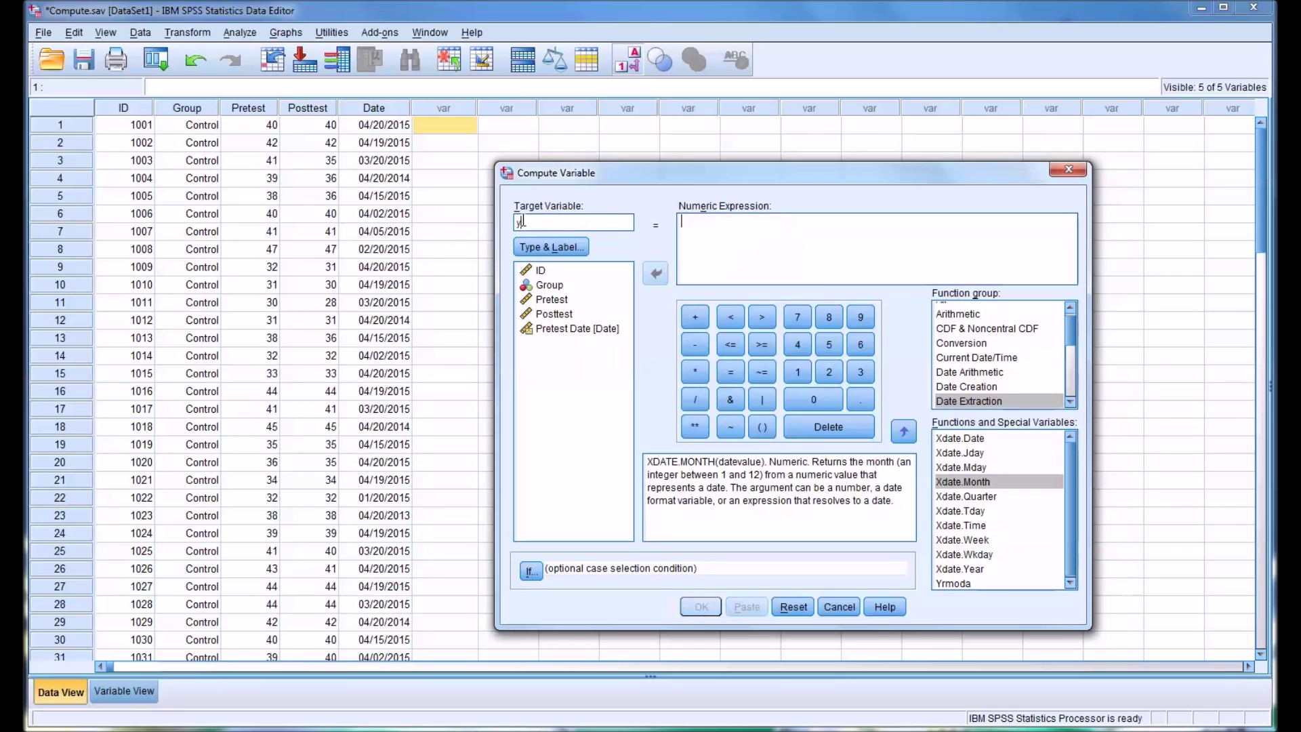
pyautogui.press('BackSpace')
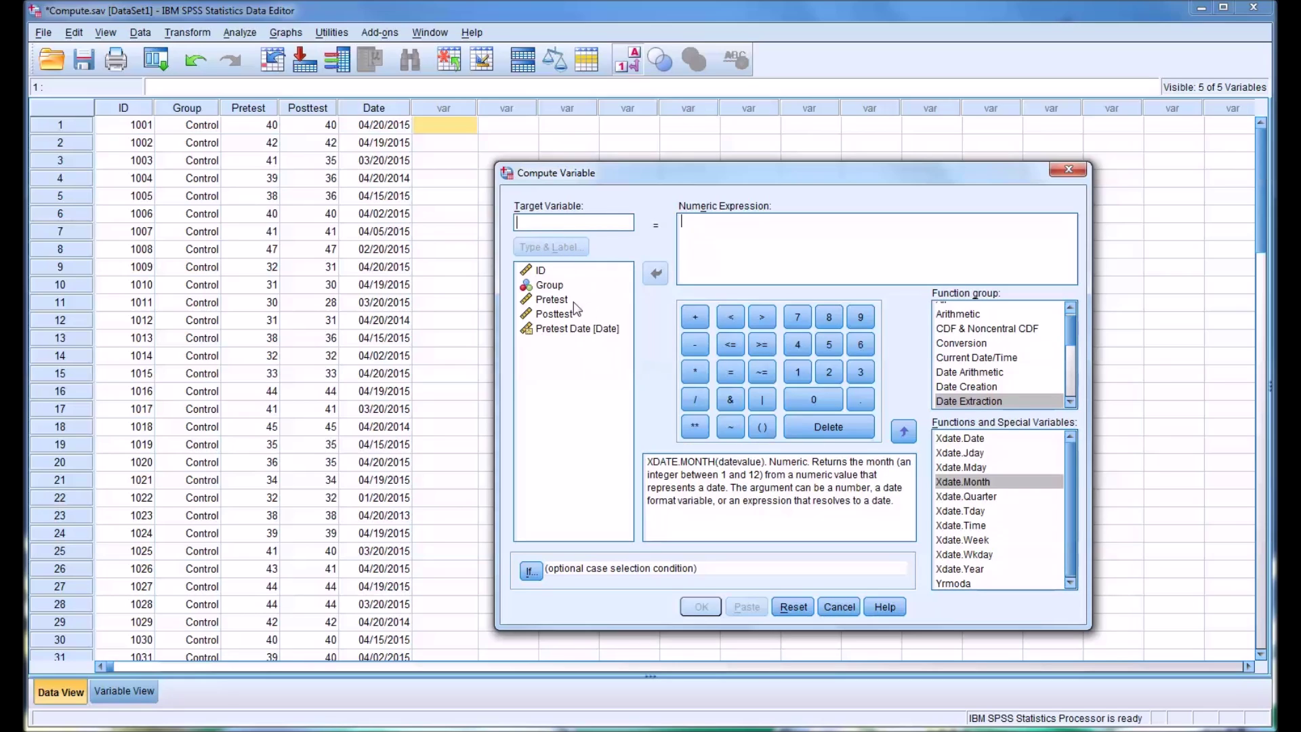
pyautogui.click(542, 226)
# Step: Set target variable A and replace its label Sum with Average
pyautogui.write('A')
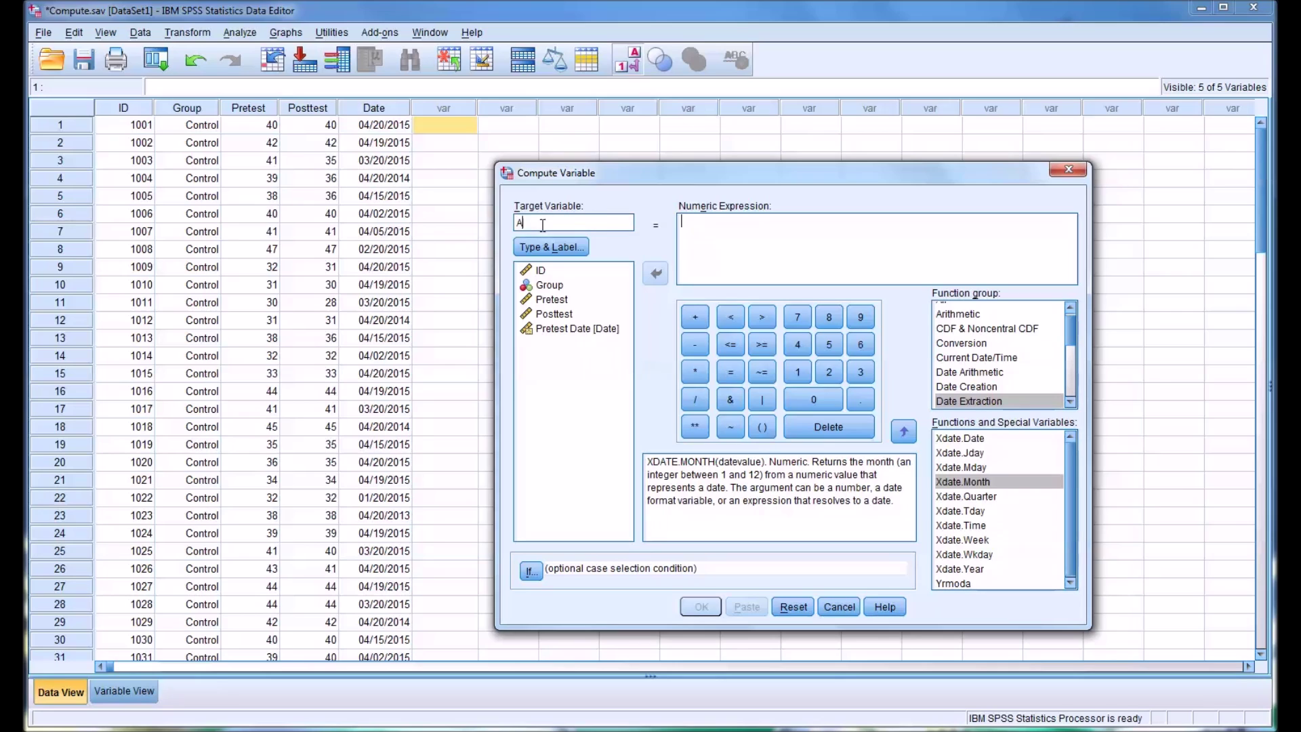
pyautogui.click(551, 246)
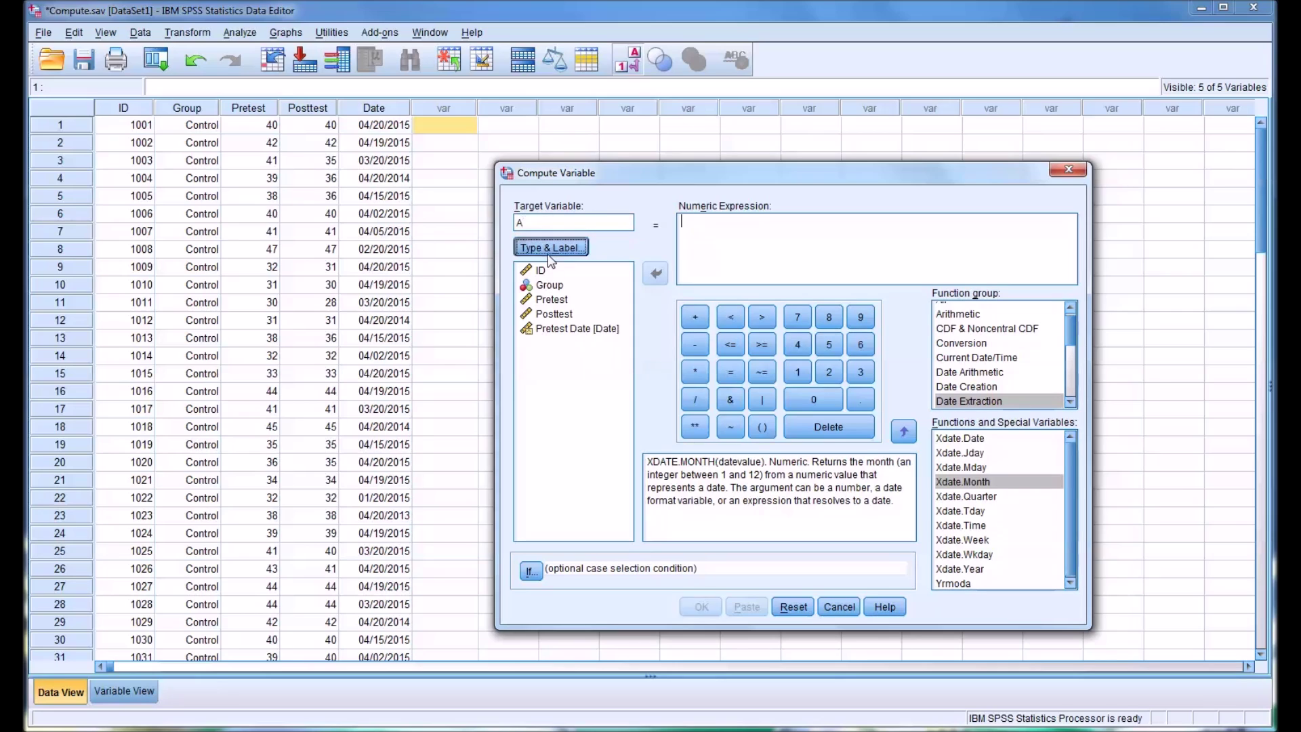
pyautogui.moveTo(678, 404); pyautogui.dragTo(644, 405)
pyautogui.write('Average')
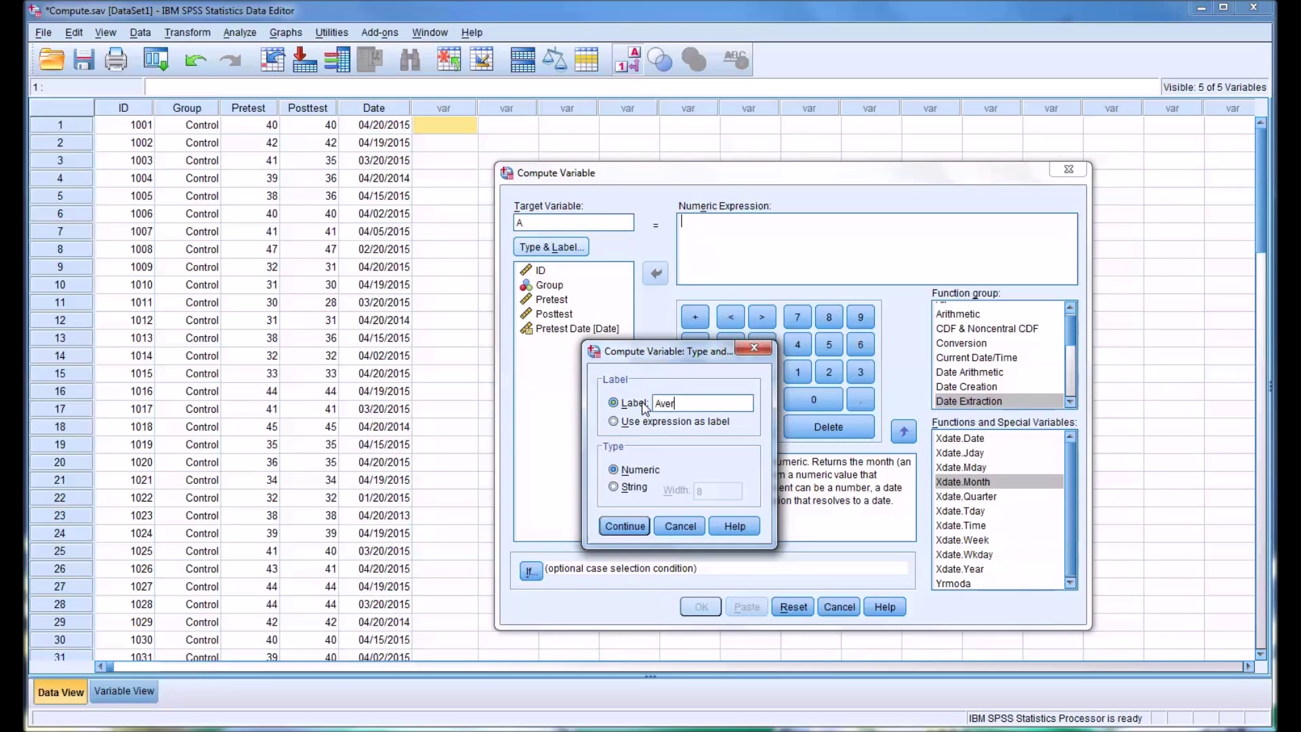
pyautogui.click(623, 526)
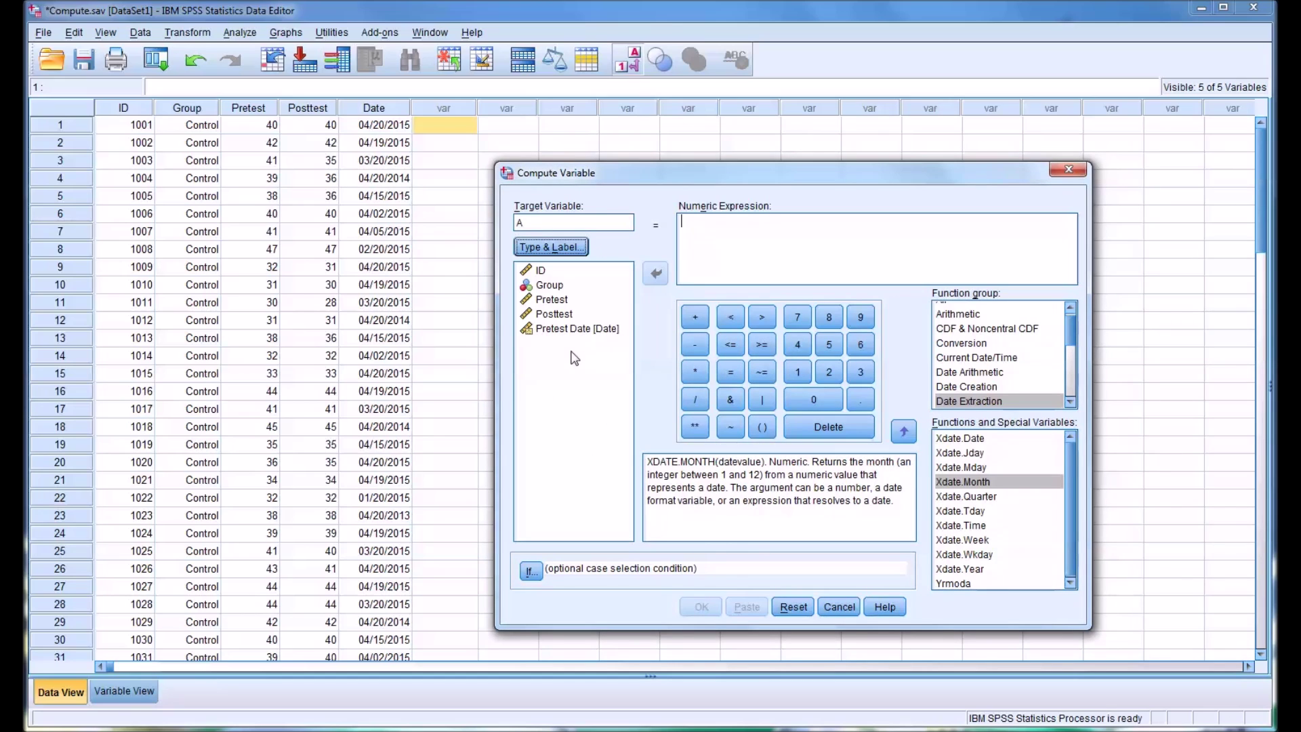
pyautogui.click(573, 329)
# Step: Build the expression (Pretest + Posttest) / 2 for A and run it
pyautogui.click(557, 299)
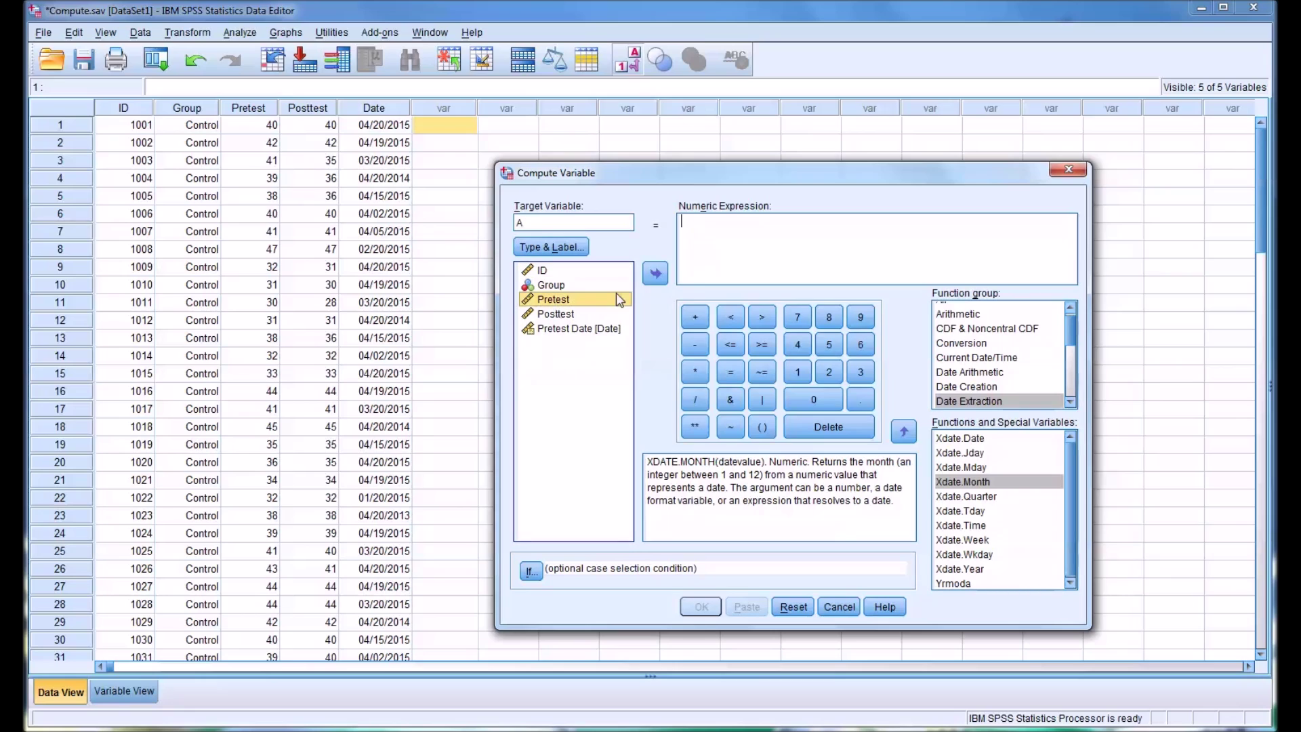
pyautogui.click(646, 276)
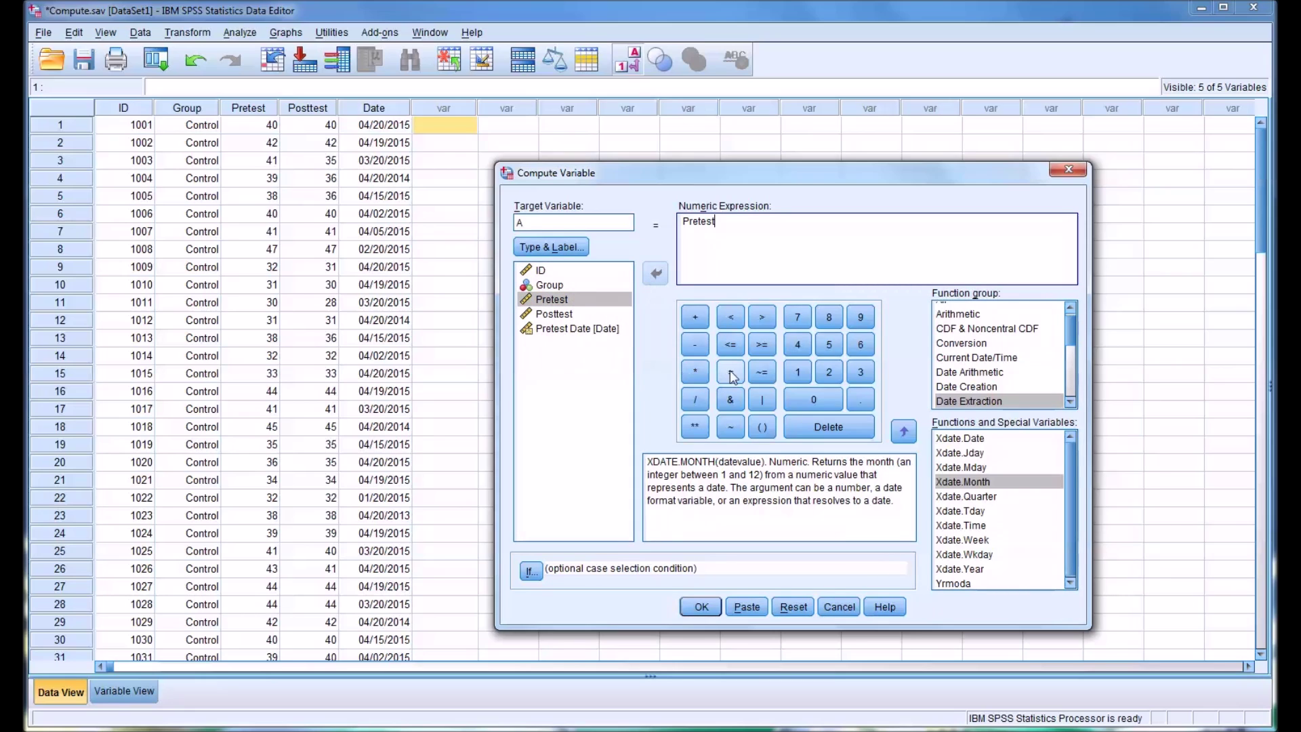
pyautogui.click(697, 320)
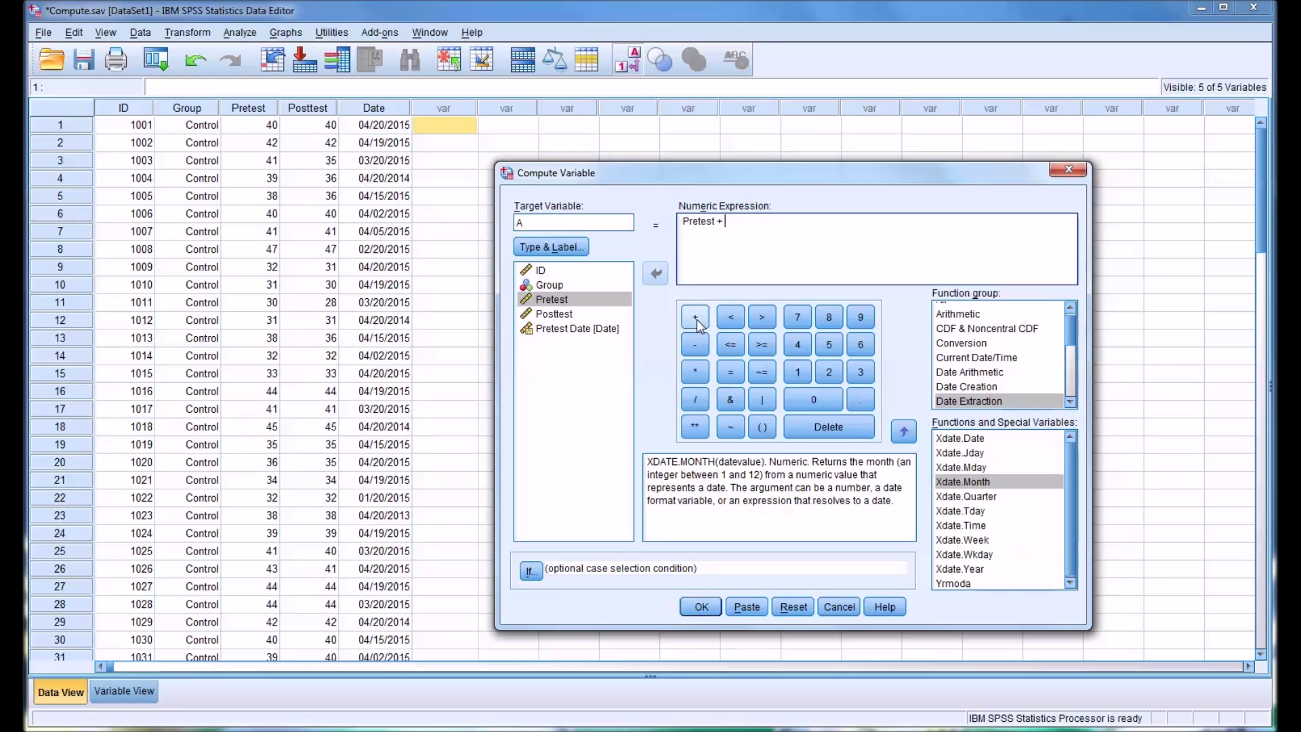
pyautogui.click(556, 315)
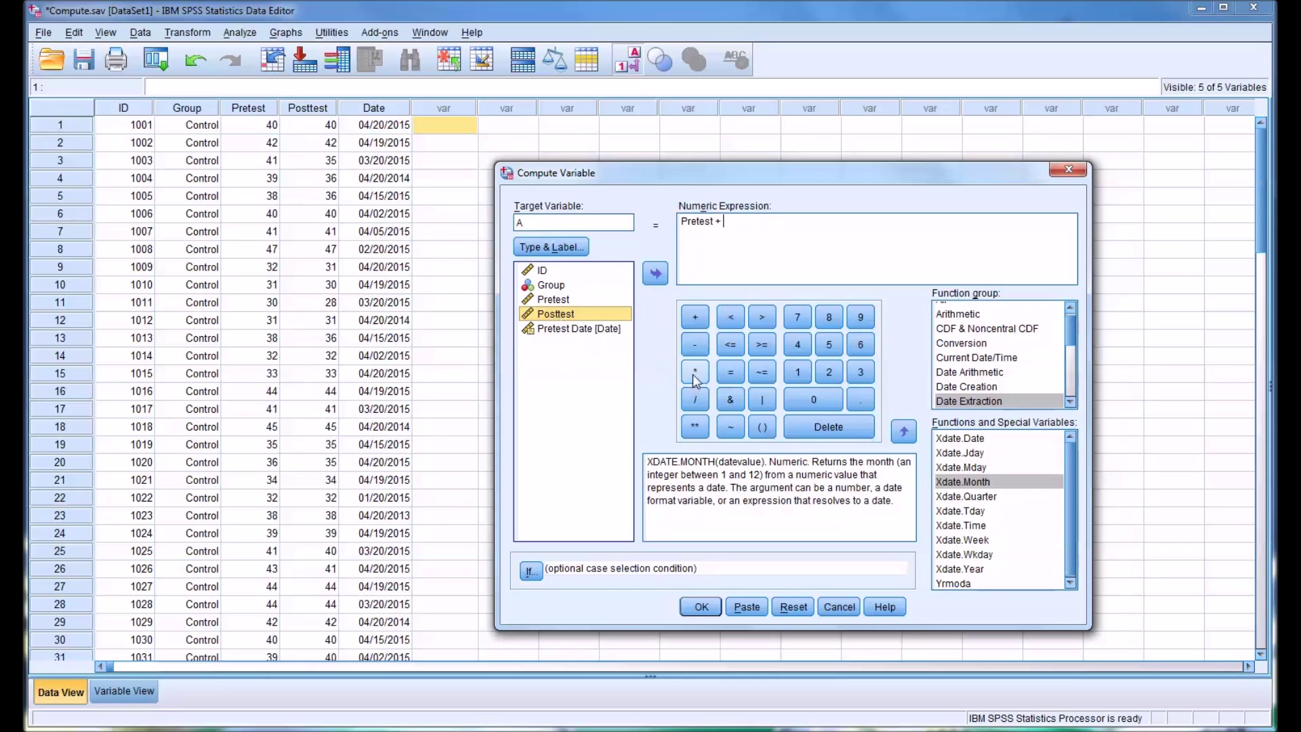
pyautogui.click(656, 275)
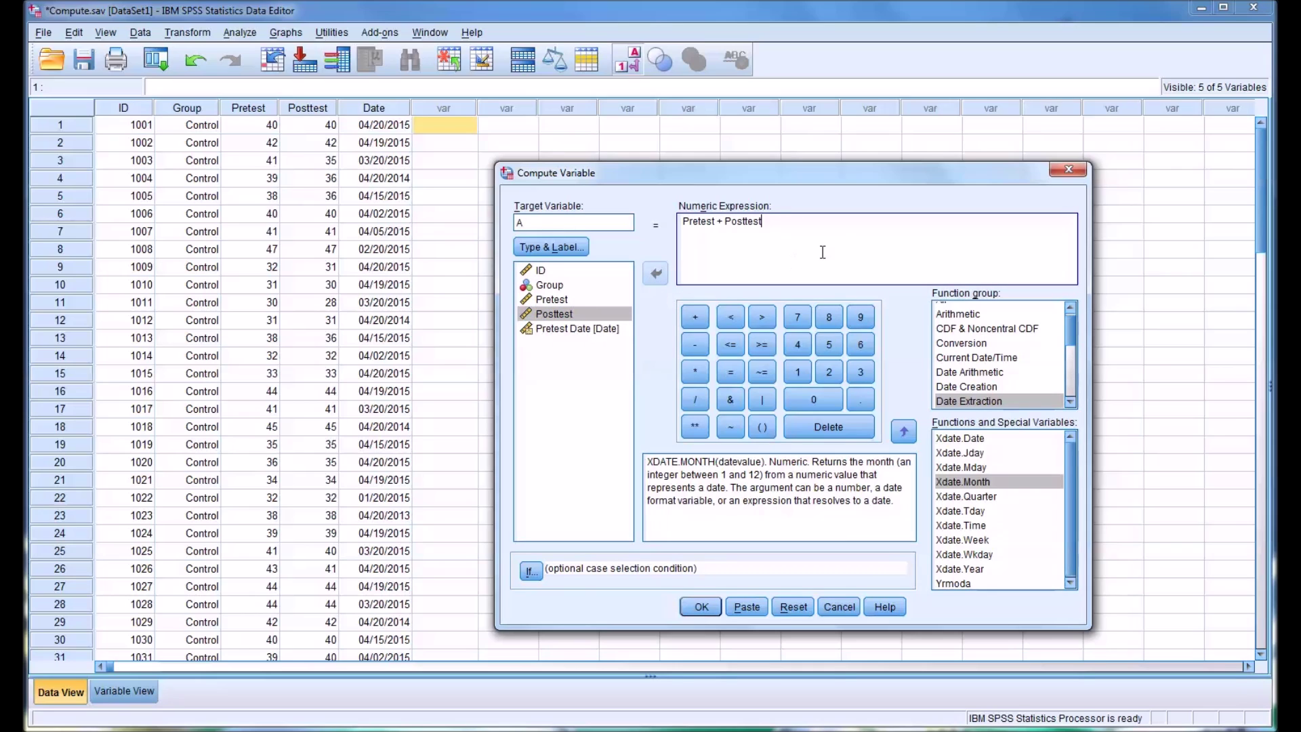
pyautogui.write(')')
pyautogui.write('(')
pyautogui.click(781, 226)
pyautogui.click(694, 399)
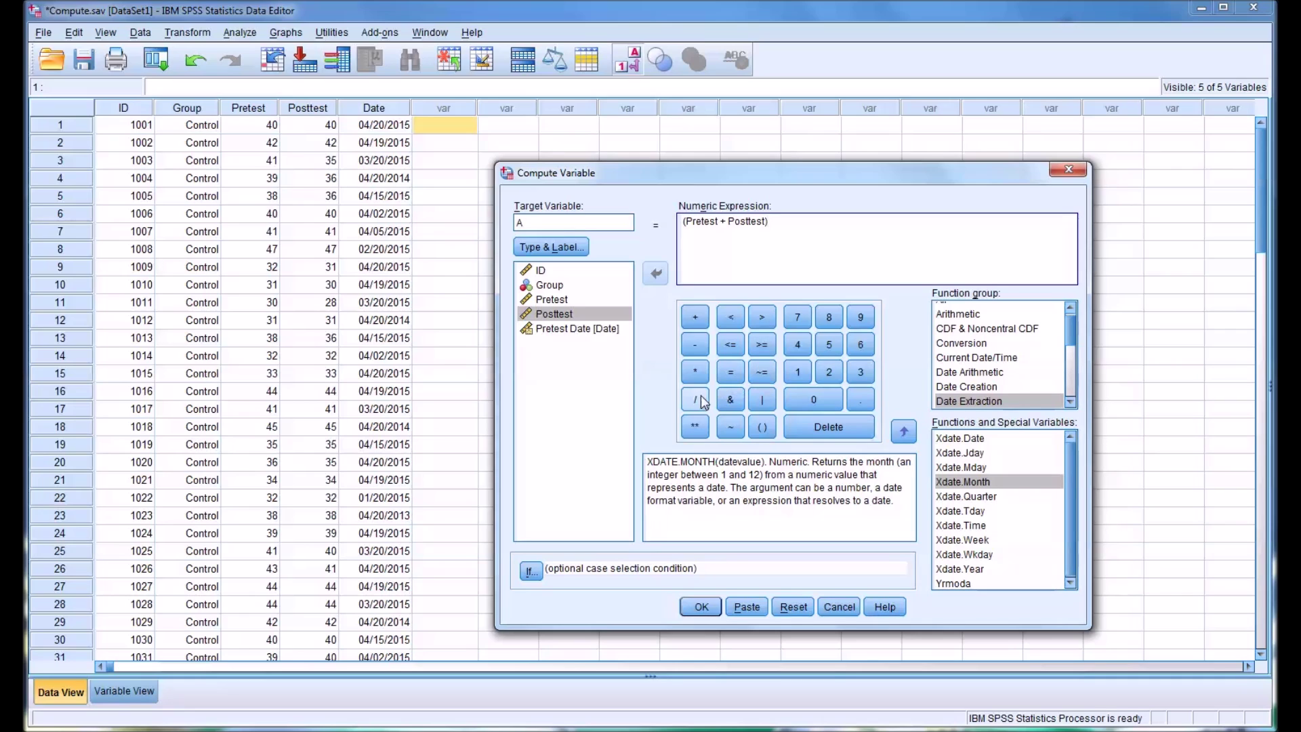
pyautogui.click(828, 374)
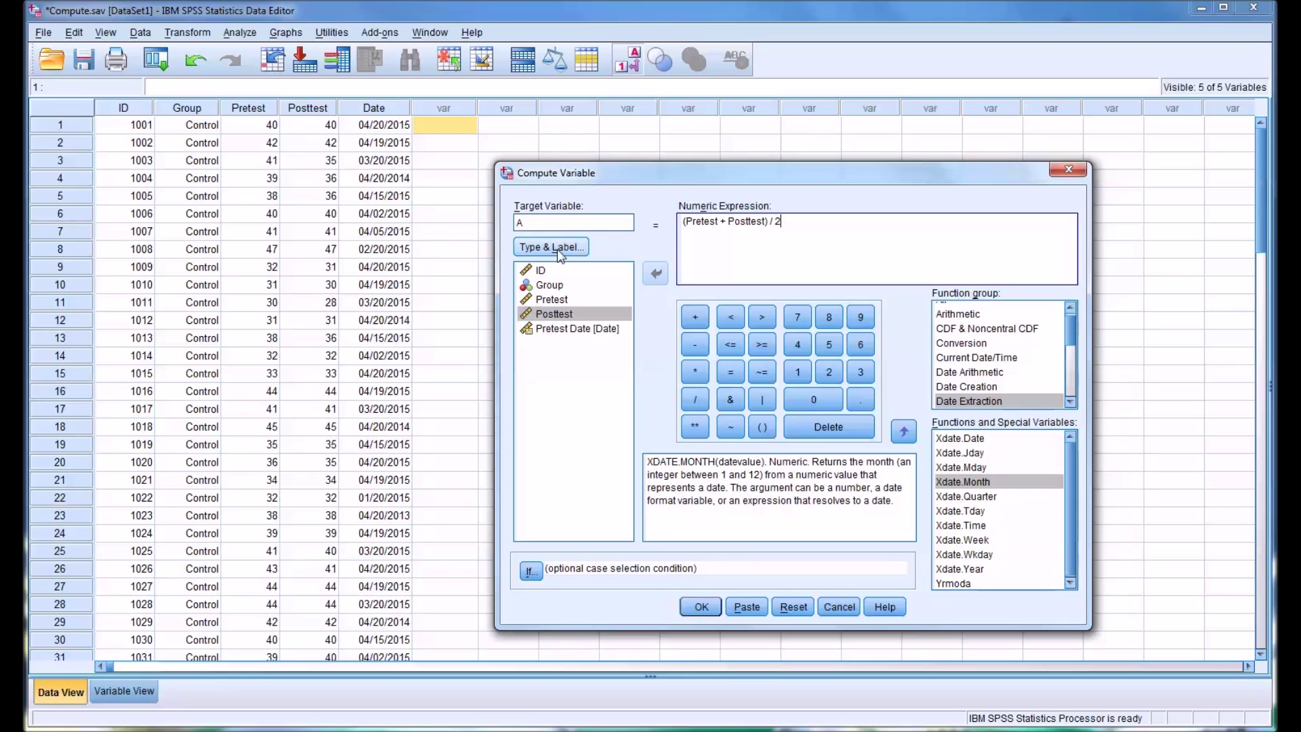
pyautogui.click(701, 607)
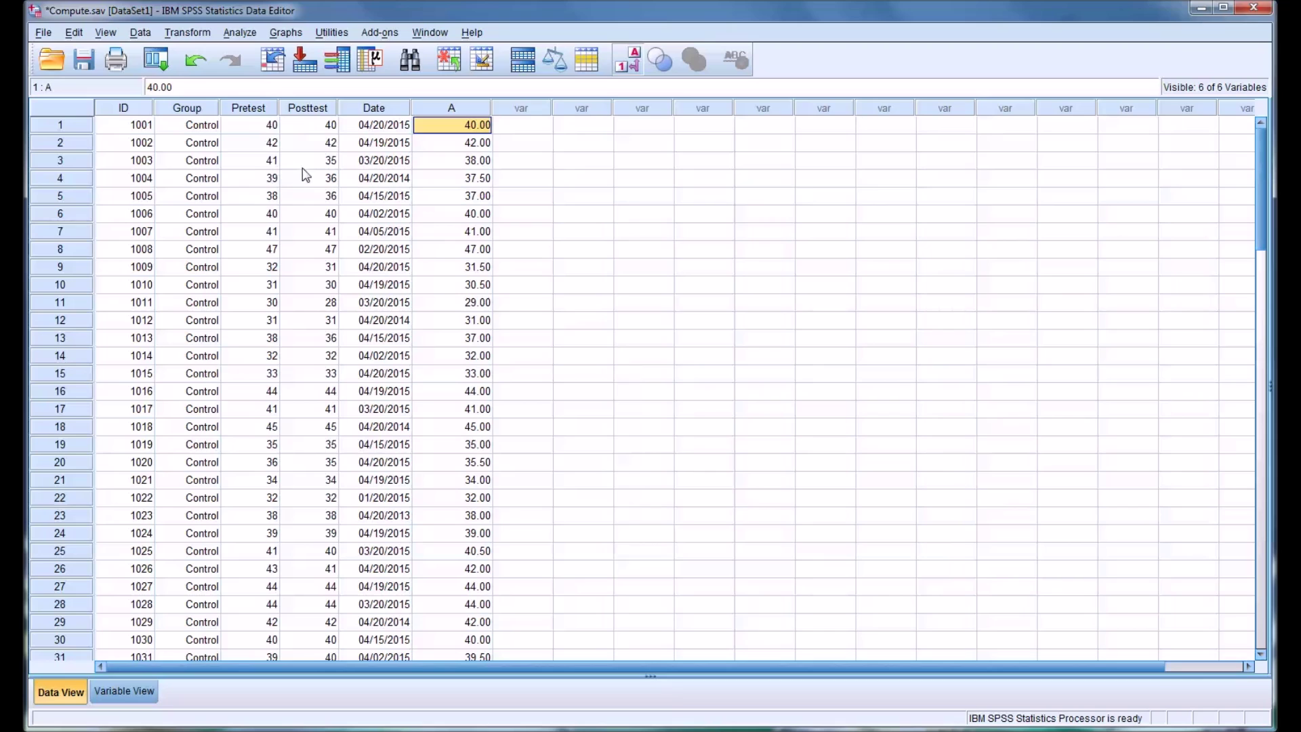
# Step: Select the empty column after the new A column
pyautogui.click(531, 112)
# Step: Reopen Compute Variable, set target D, and change its label from Average to Difference
pyautogui.click(180, 31)
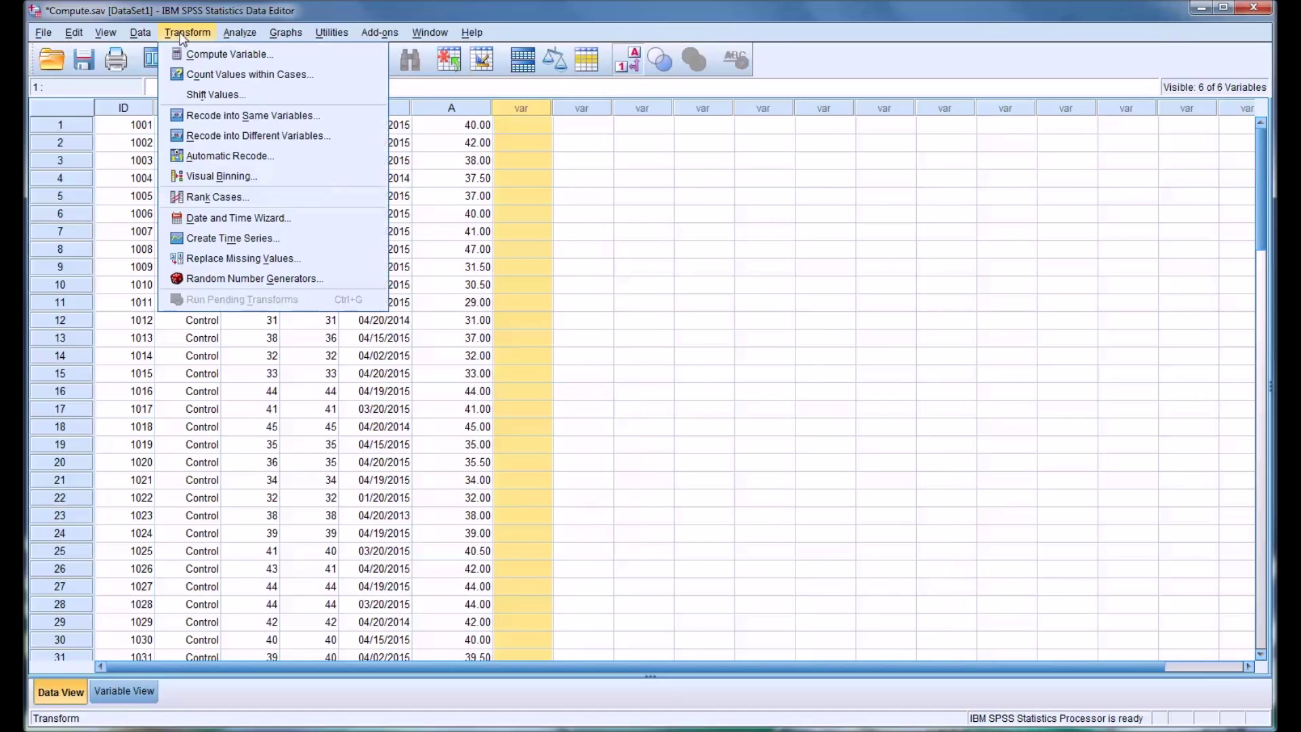
pyautogui.click(193, 52)
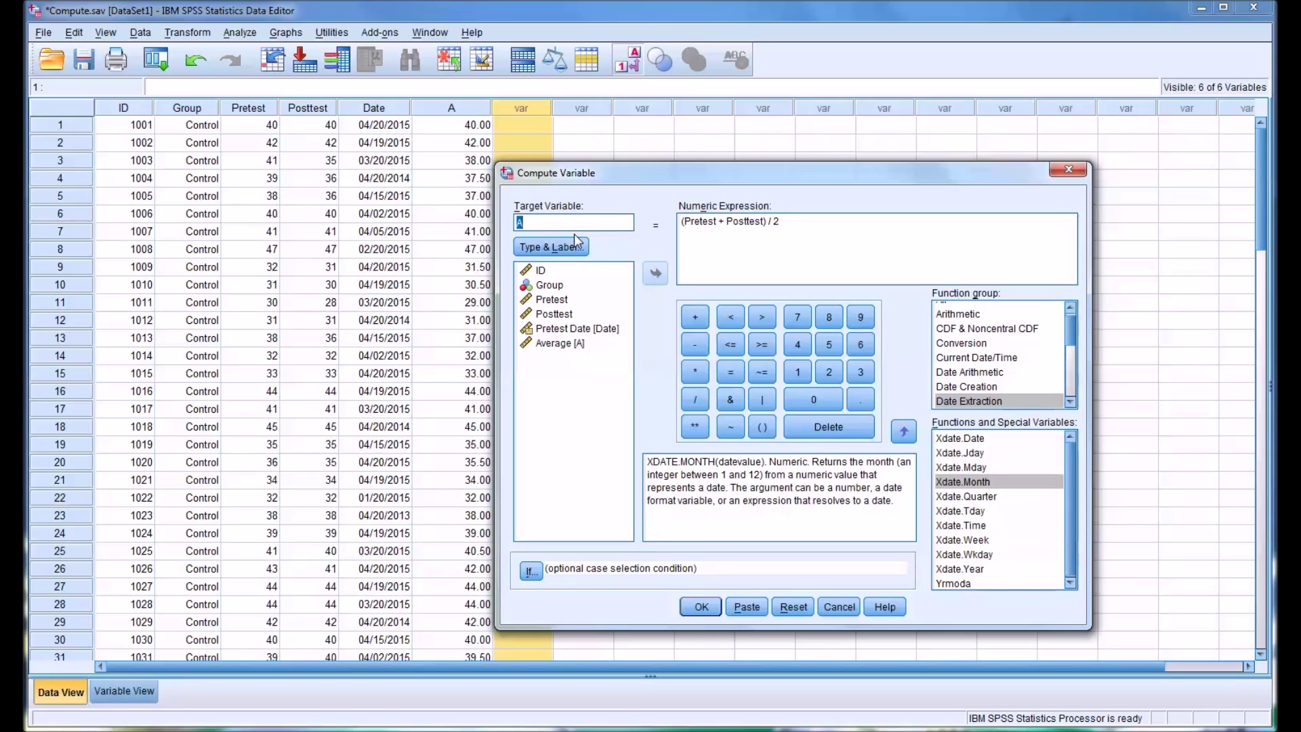
pyautogui.write('D')
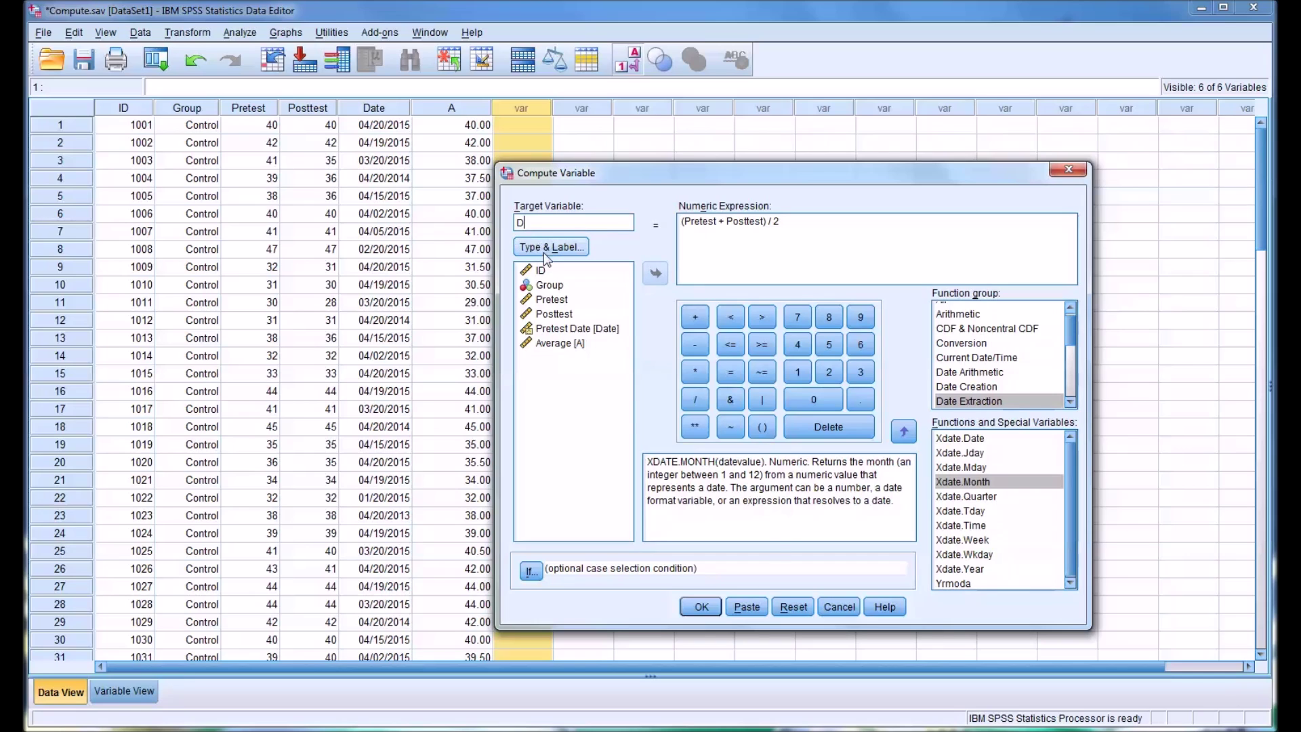
pyautogui.click(547, 248)
pyautogui.moveTo(691, 405); pyautogui.dragTo(650, 404)
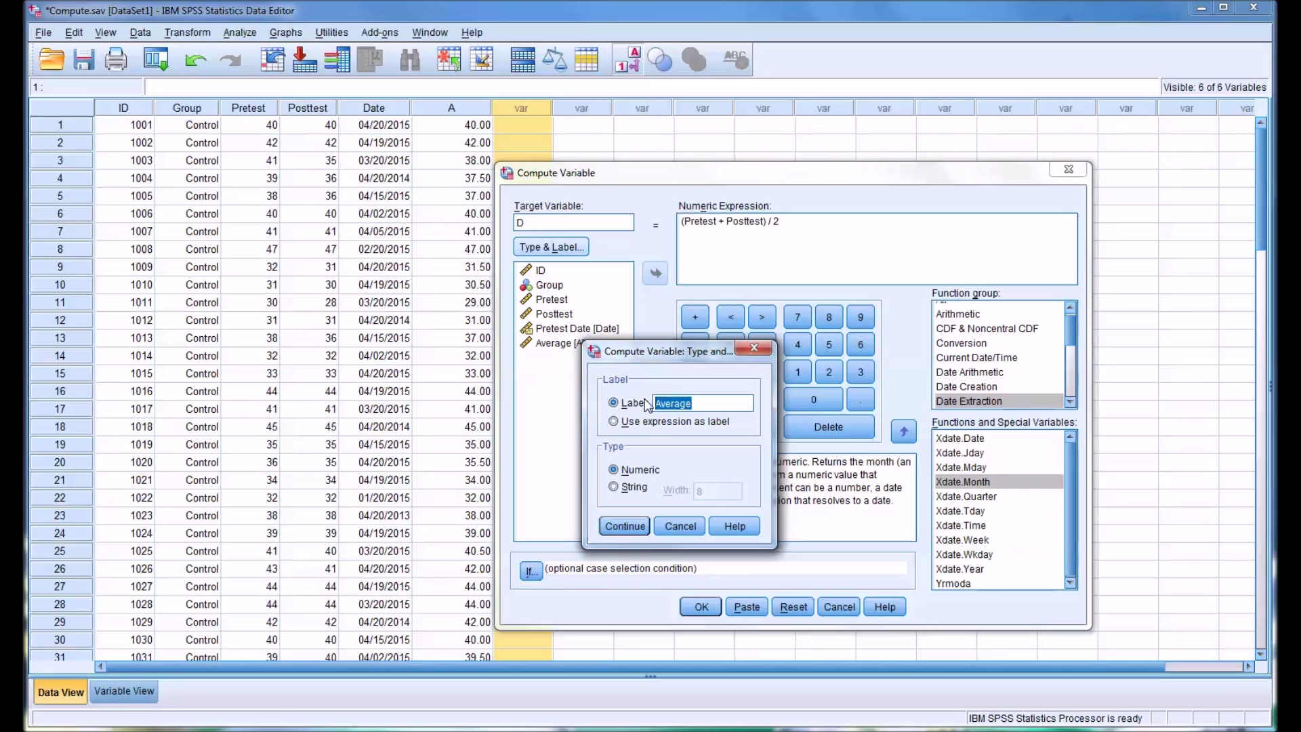
pyautogui.write('Difference')
pyautogui.click(617, 526)
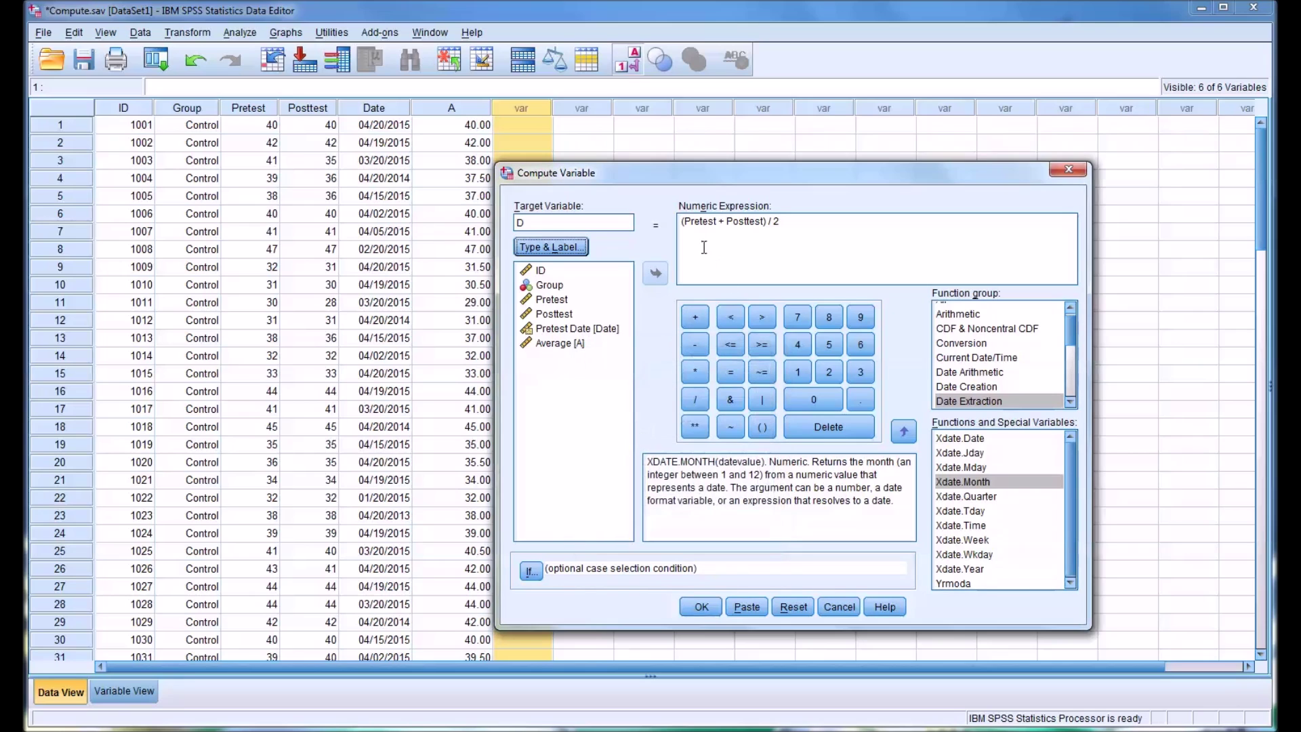
# Step: Edit the expression to (Pretest - Posttest) by dropping '/ 2' and swapping + for -, then run it
pyautogui.click(796, 227)
pyautogui.press('BackSpace')
pyautogui.press('BackSpace')
pyautogui.press('BackSpace')
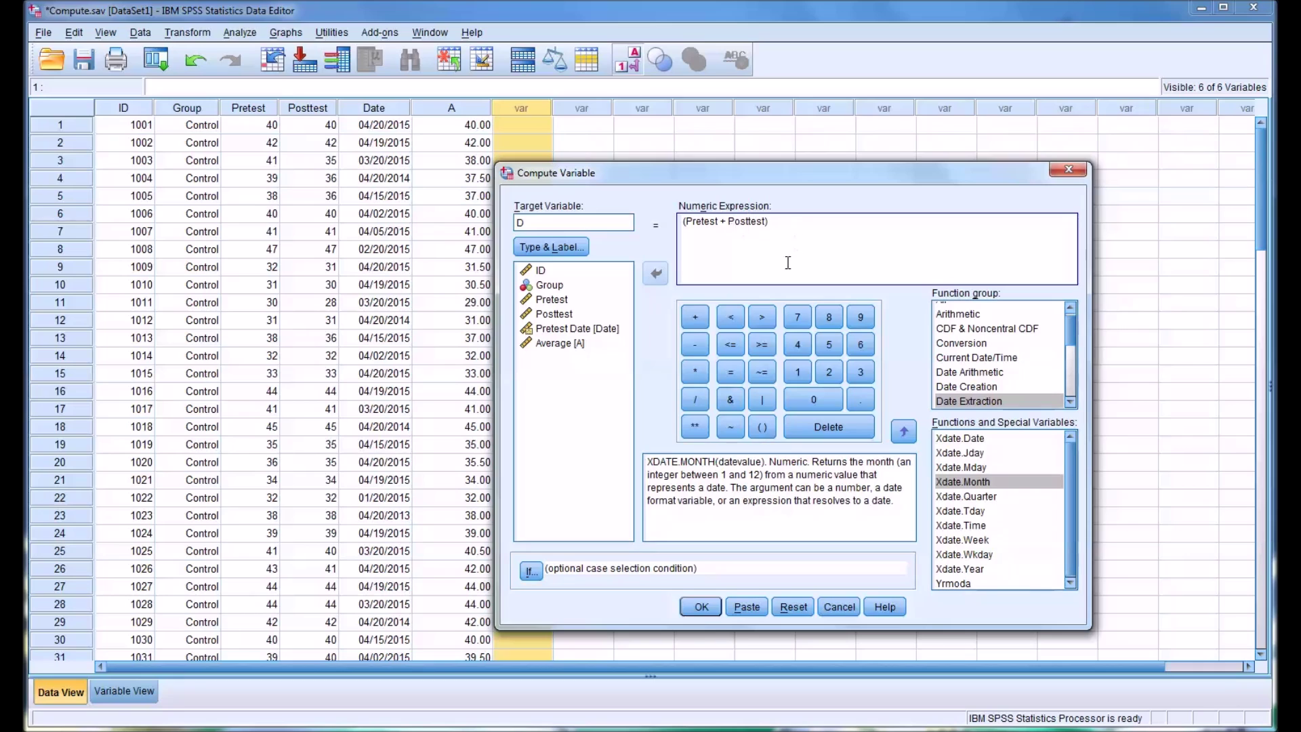
pyautogui.click(728, 222)
pyautogui.press('BackSpace')
pyautogui.press('BackSpace')
pyautogui.write('-')
pyautogui.click(709, 611)
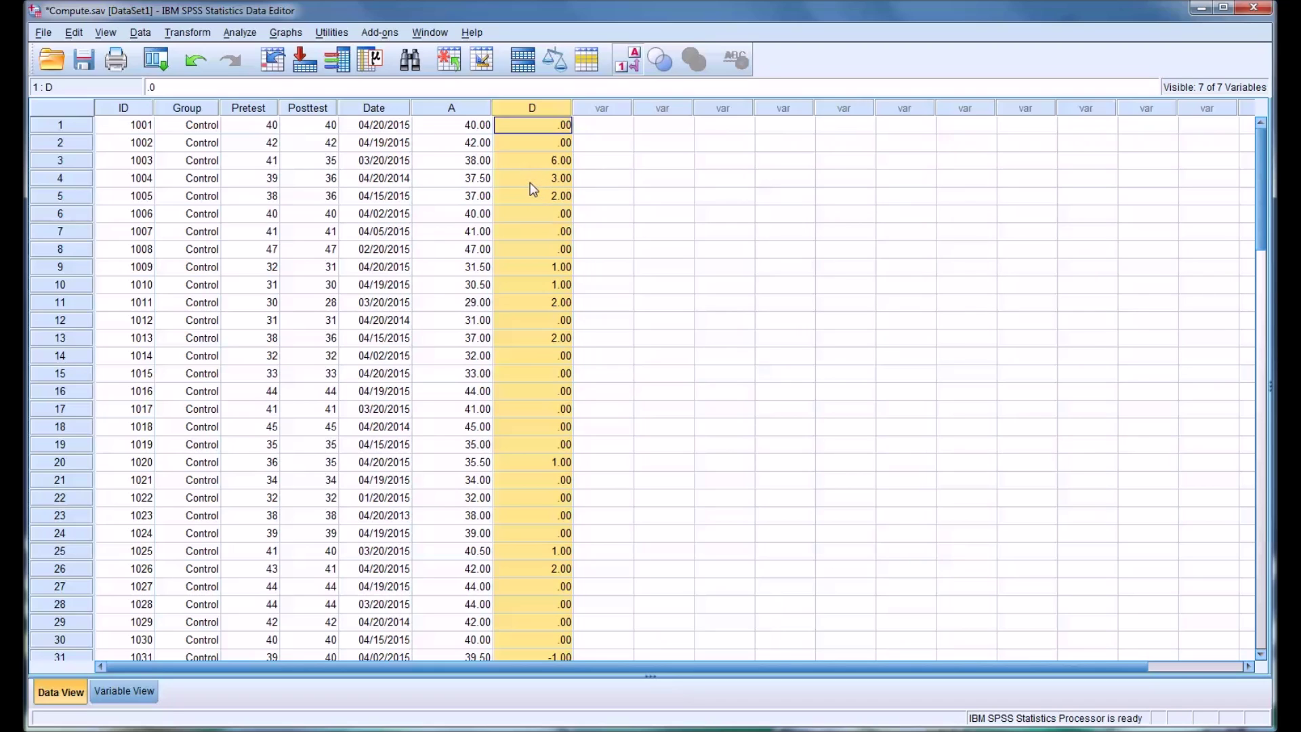
# Step: Scroll through Data View to check the differences in the new D column
pyautogui.scroll(-3, 547, 374)
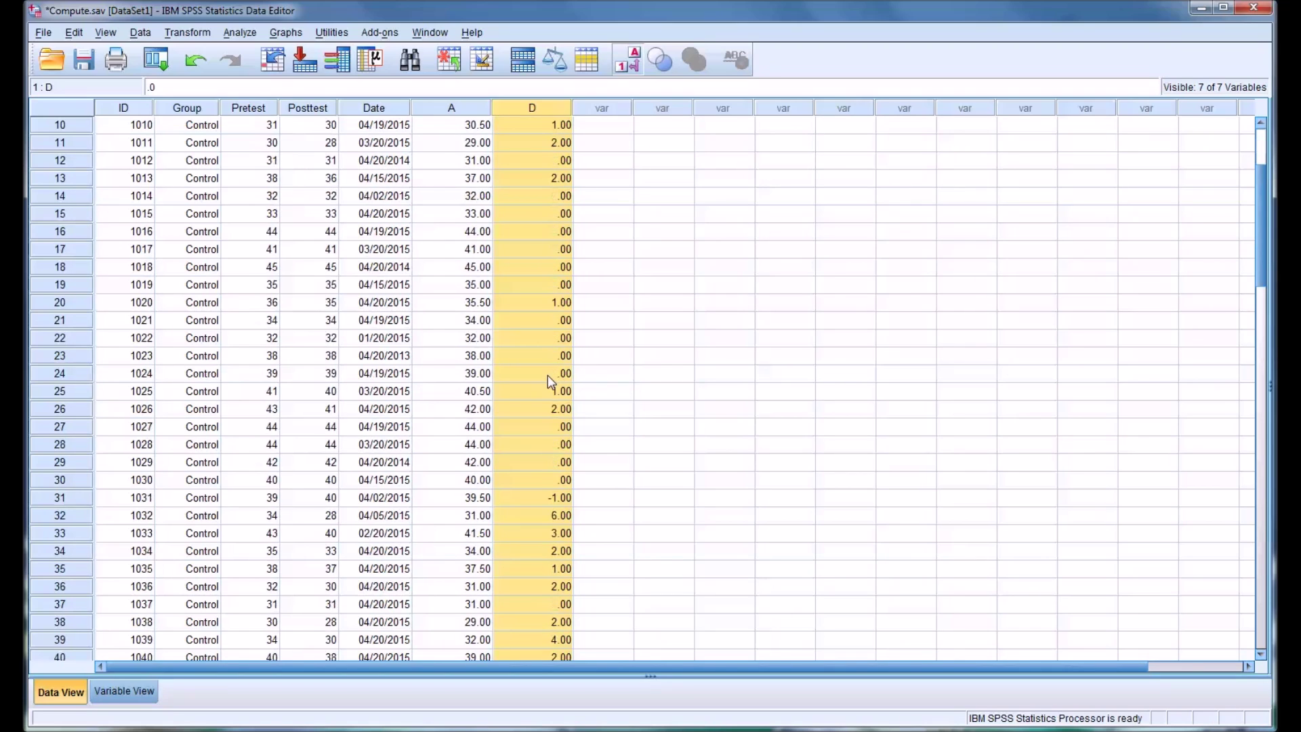
pyautogui.scroll(-1, 550, 382)
pyautogui.scroll(4, 539, 372)
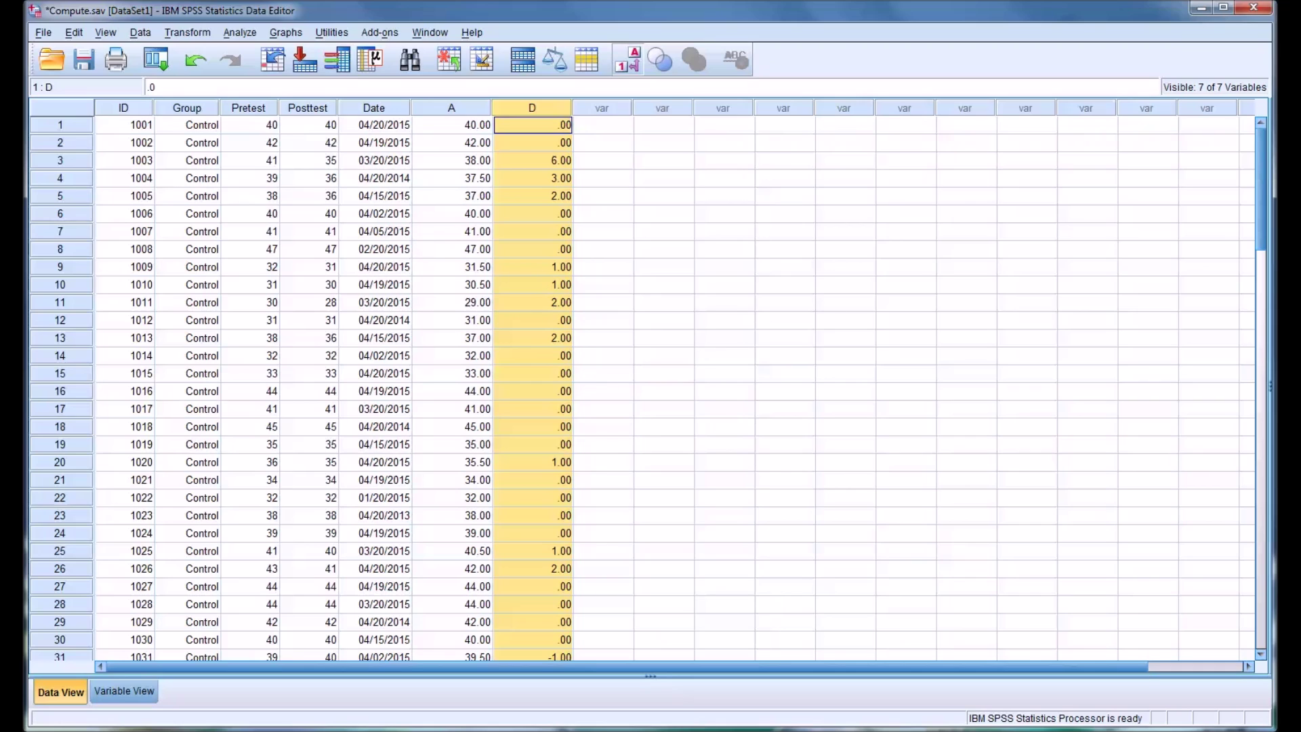
# Step: Reopen Compute Variable and read the Sqrt description in the Arithmetic function group
pyautogui.click(183, 32)
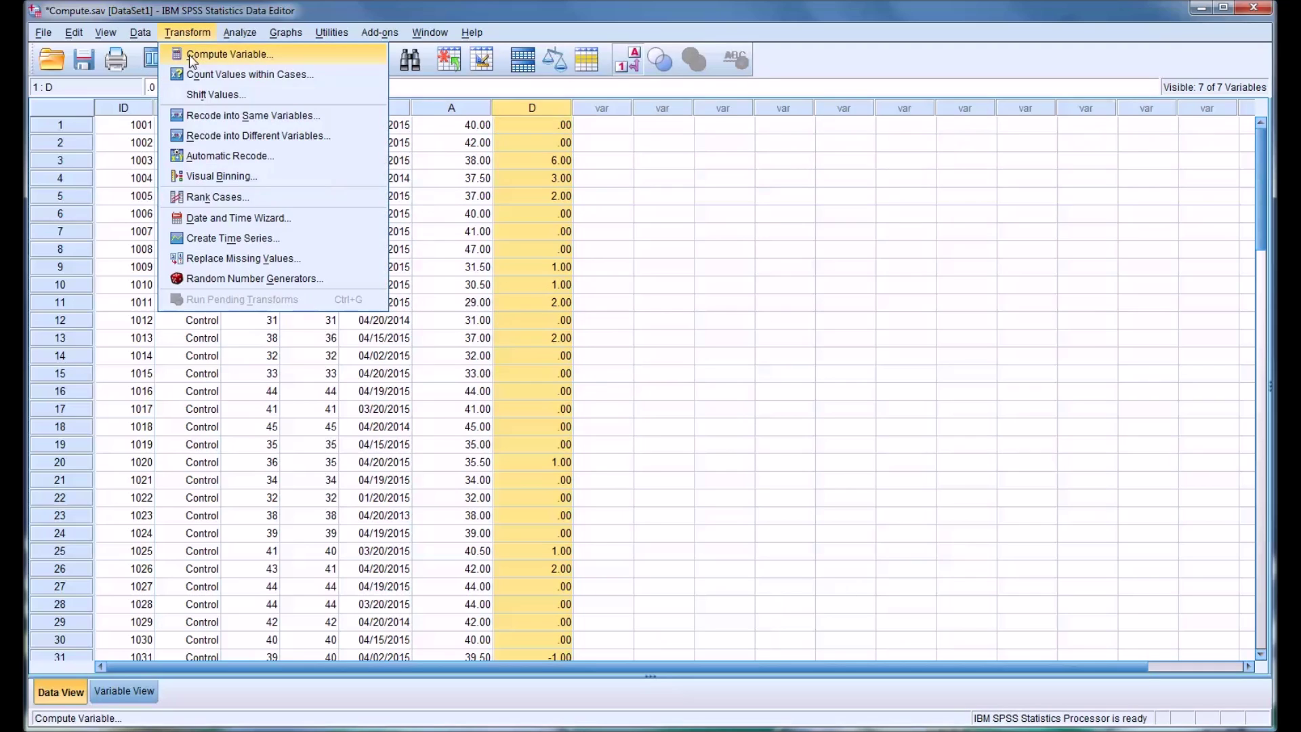
pyautogui.click(191, 51)
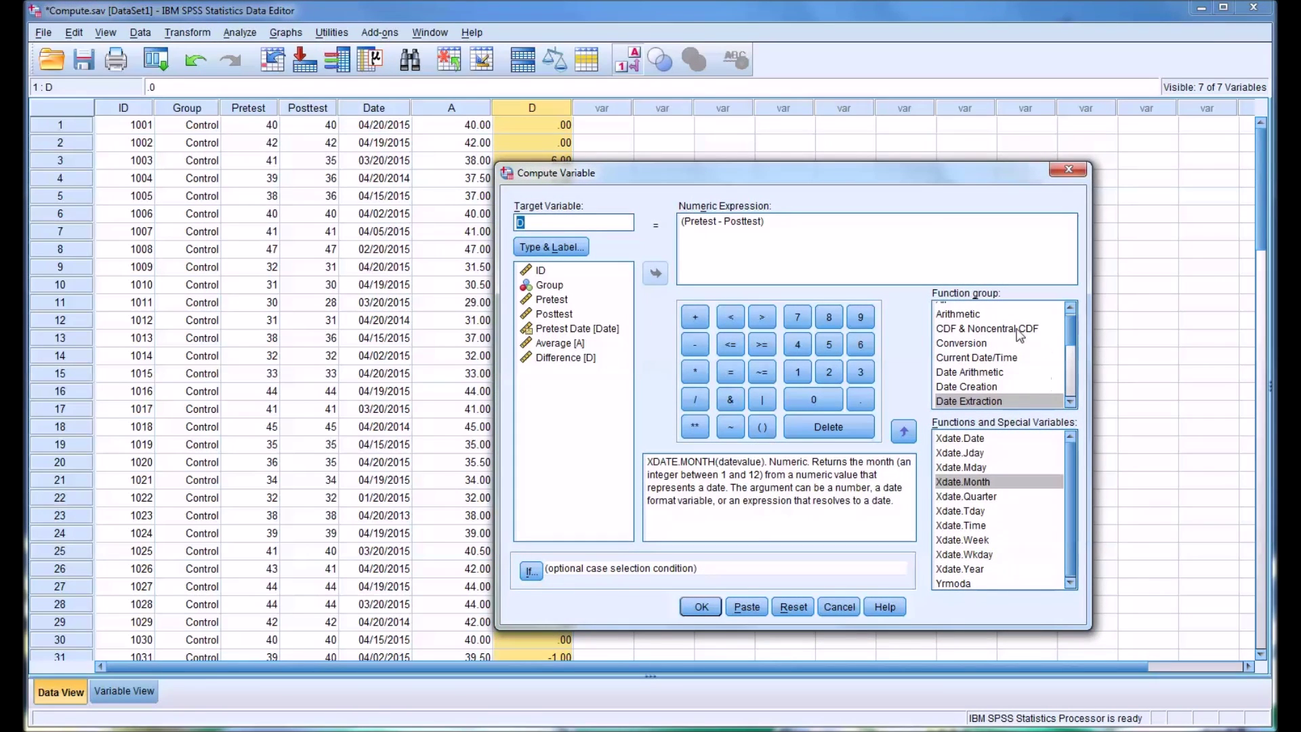
pyautogui.click(977, 315)
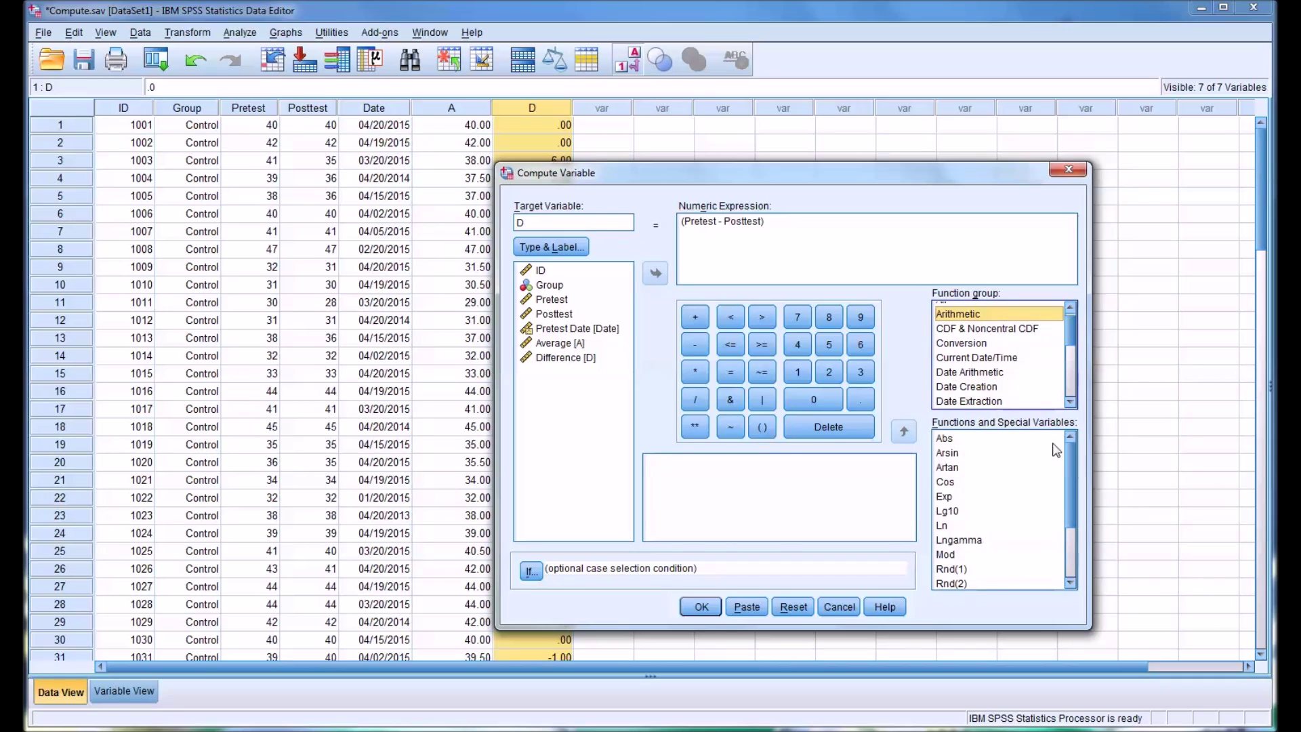
pyautogui.moveTo(1073, 473); pyautogui.dragTo(1077, 524)
pyautogui.click(990, 539)
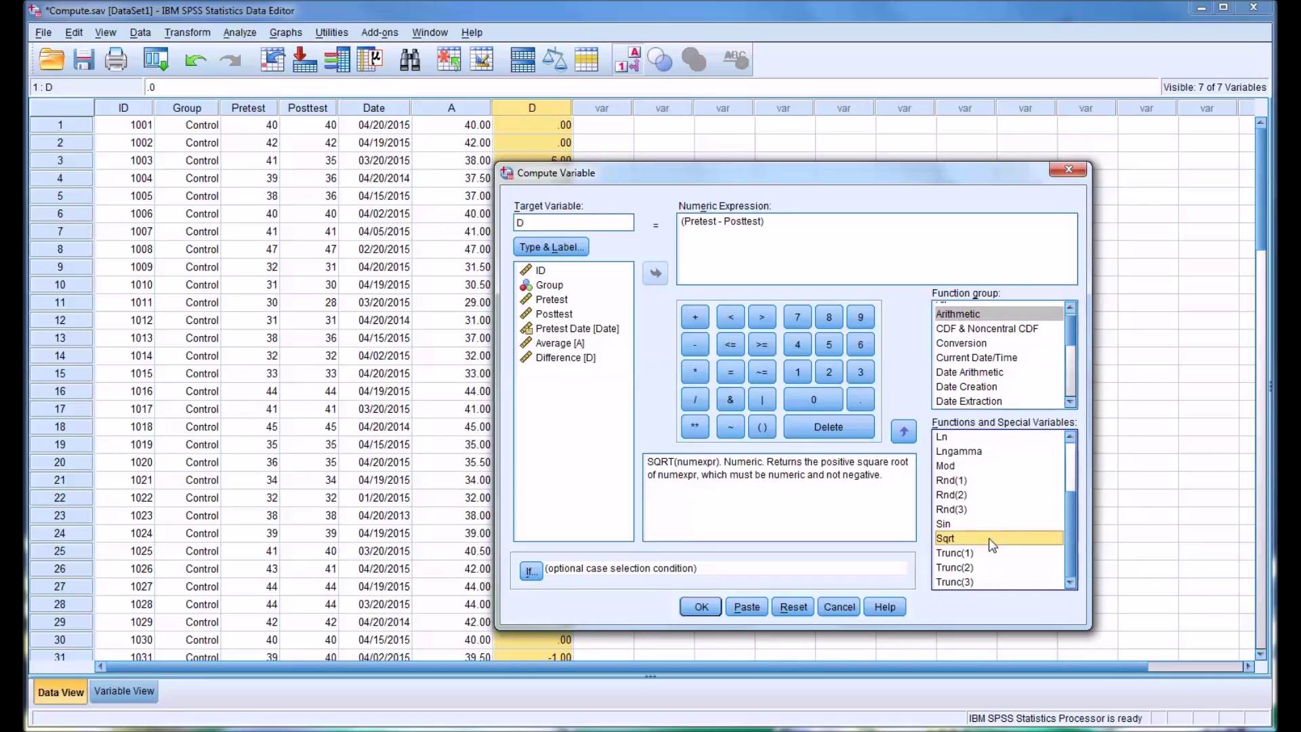
# Step: Read the Cos and Sin descriptions, then show the Date Extraction function group
pyautogui.moveTo(1070, 542); pyautogui.dragTo(1062, 488)
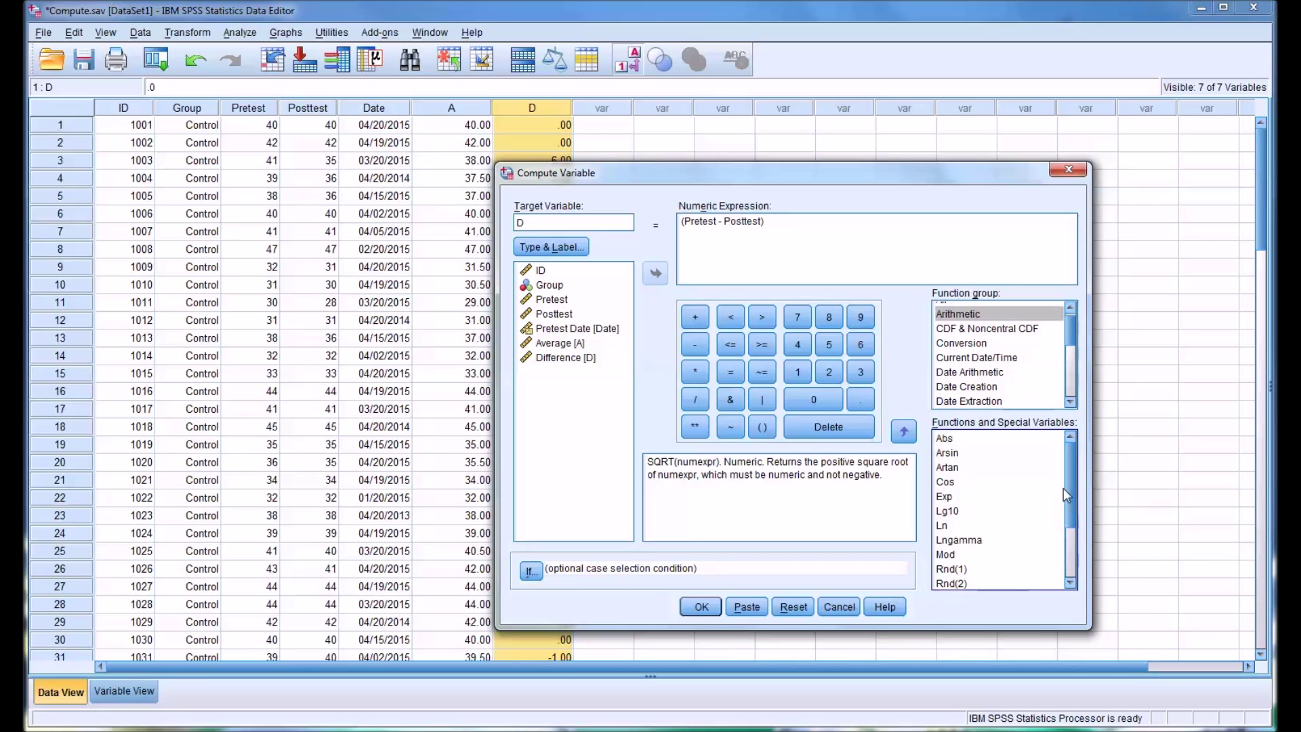
pyautogui.click(956, 483)
pyautogui.moveTo(1072, 505); pyautogui.dragTo(1035, 553)
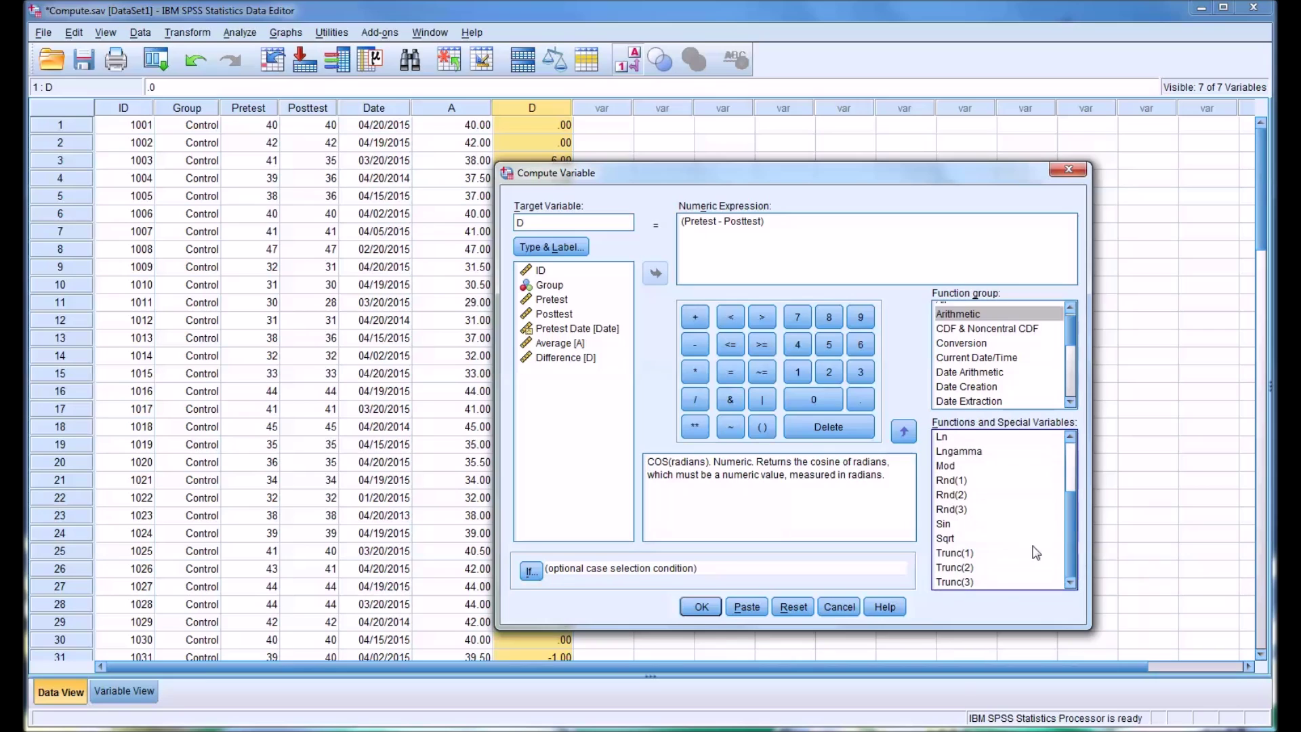
pyautogui.click(984, 526)
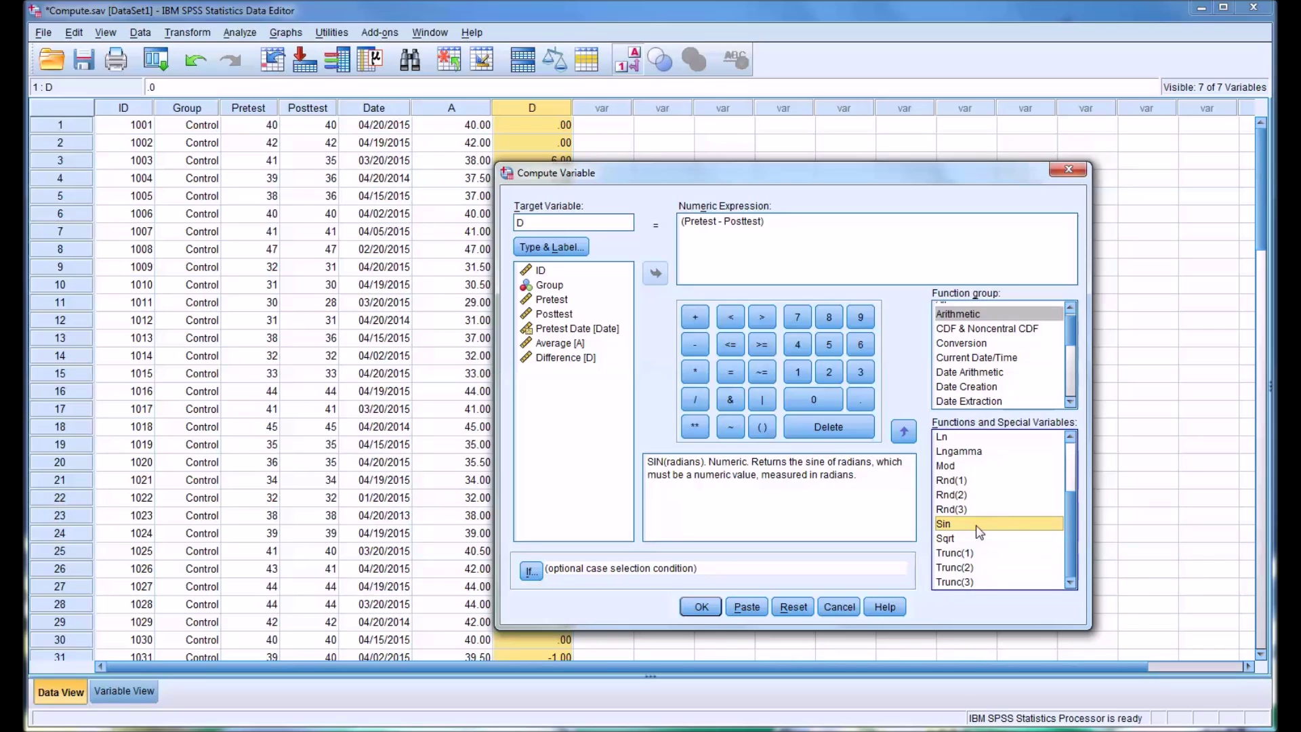
pyautogui.moveTo(1069, 537); pyautogui.dragTo(1060, 464)
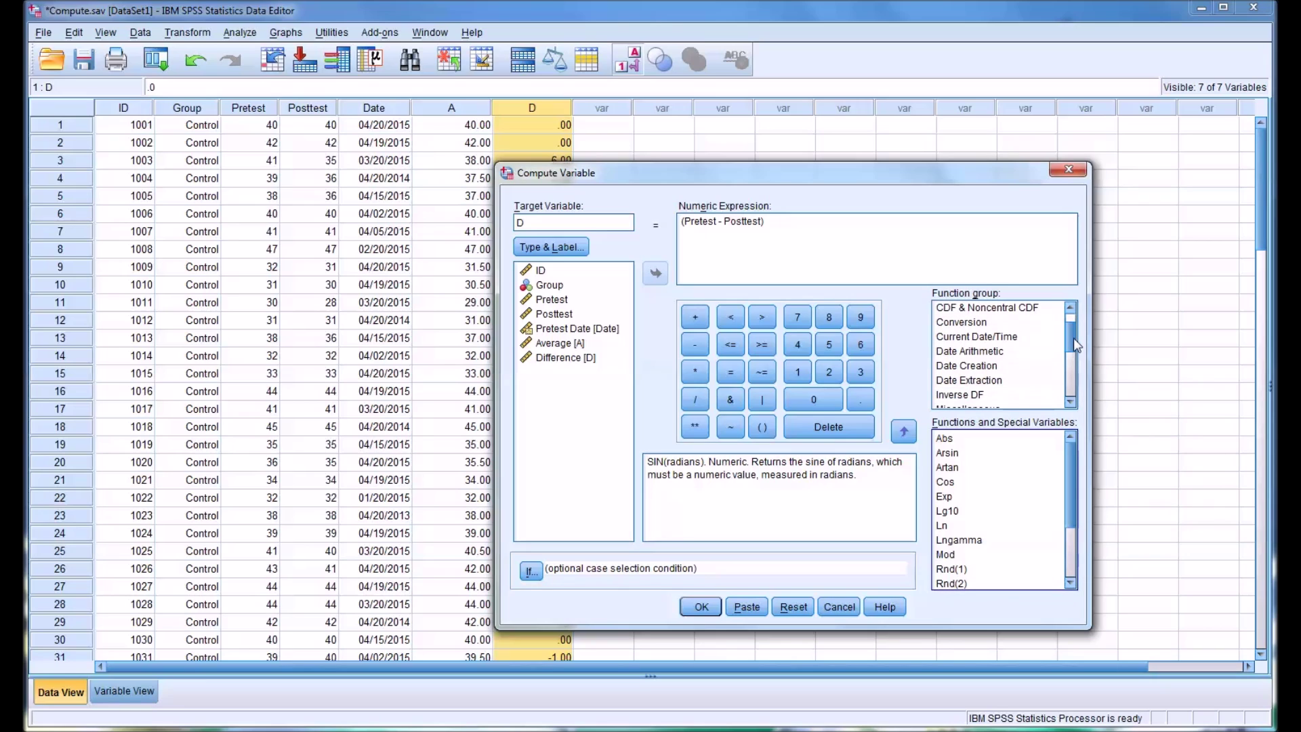
pyautogui.moveTo(1073, 337); pyautogui.dragTo(1077, 357)
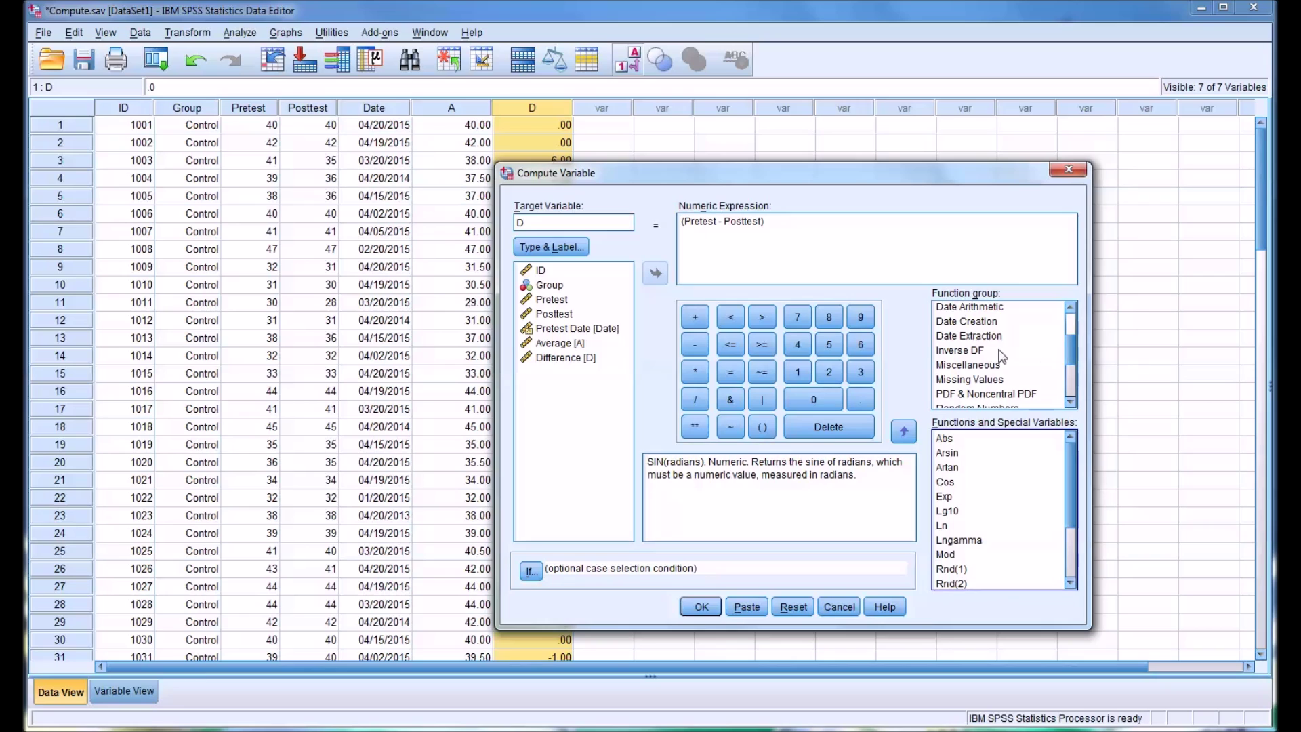
pyautogui.click(963, 336)
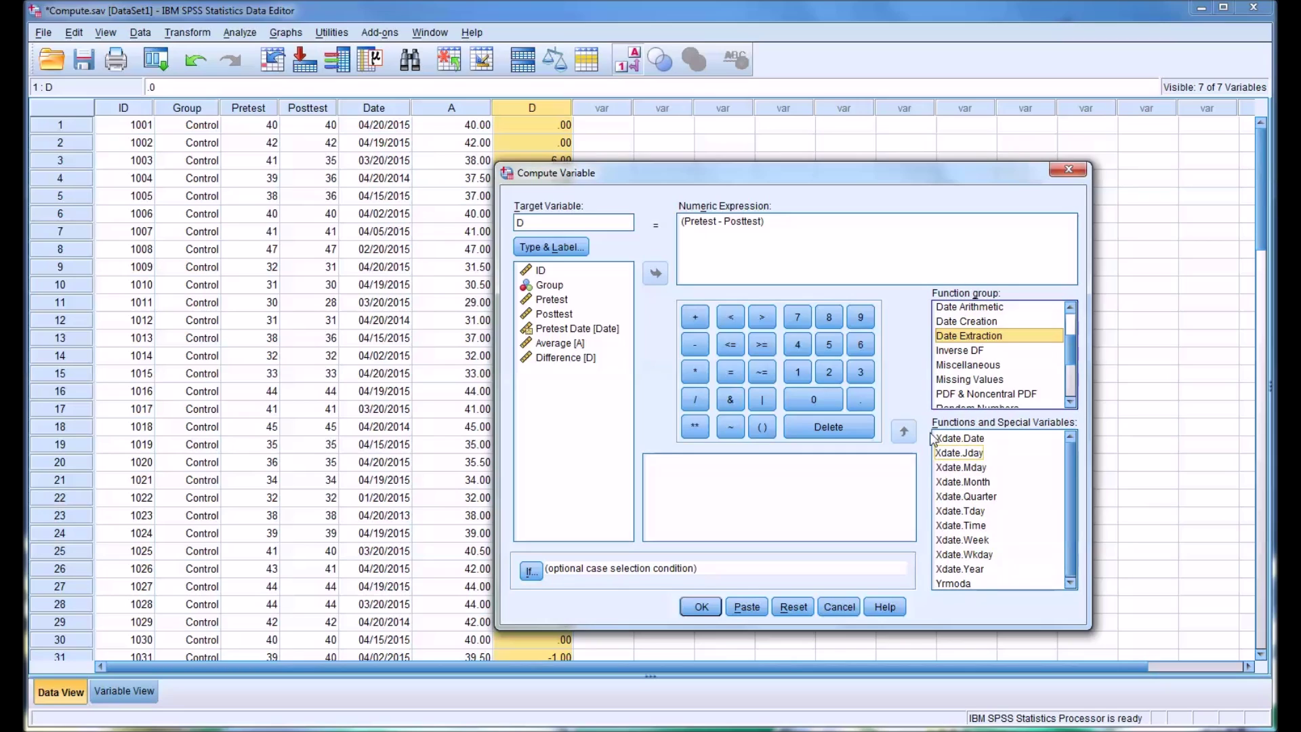
# Step: Clear the old Pretest - Posttest expression and compare the Xdate.Jday and Xdate.Mday descriptions
pyautogui.moveTo(779, 230); pyautogui.dragTo(638, 227)
pyautogui.press('Delete')
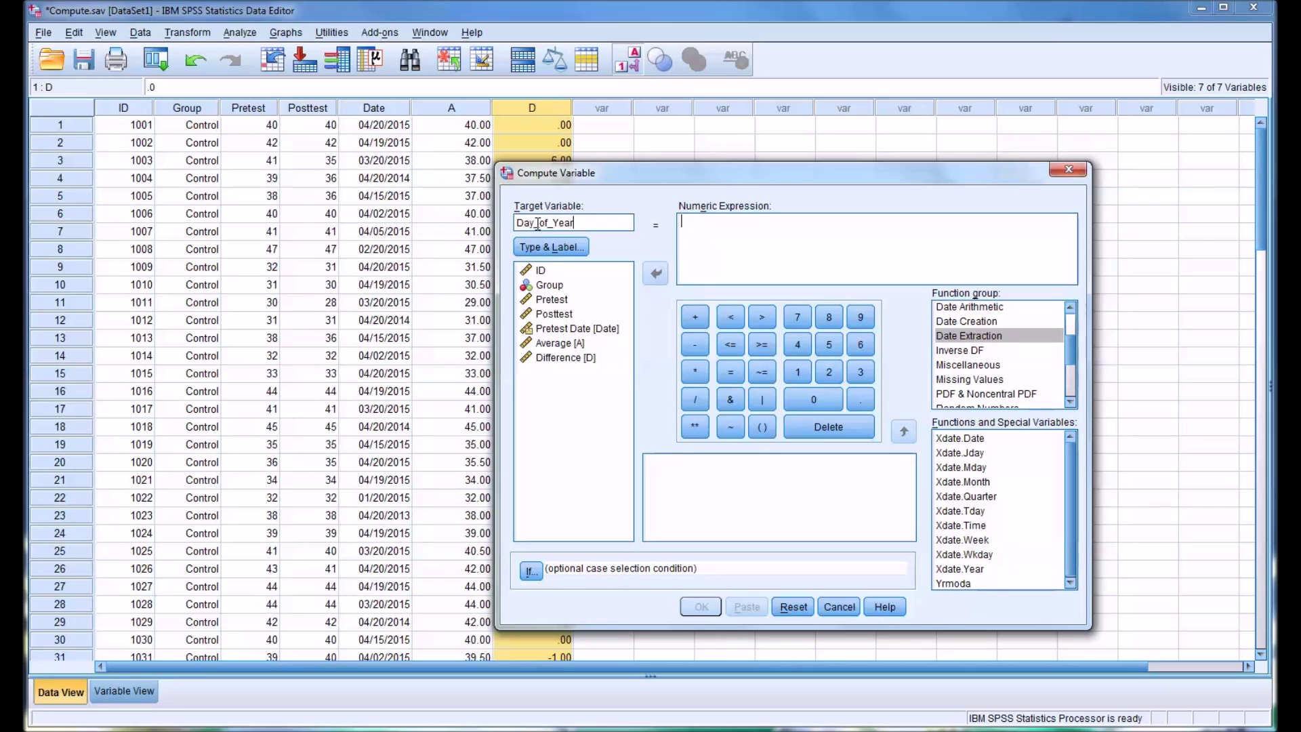
pyautogui.click(956, 456)
pyautogui.click(956, 454)
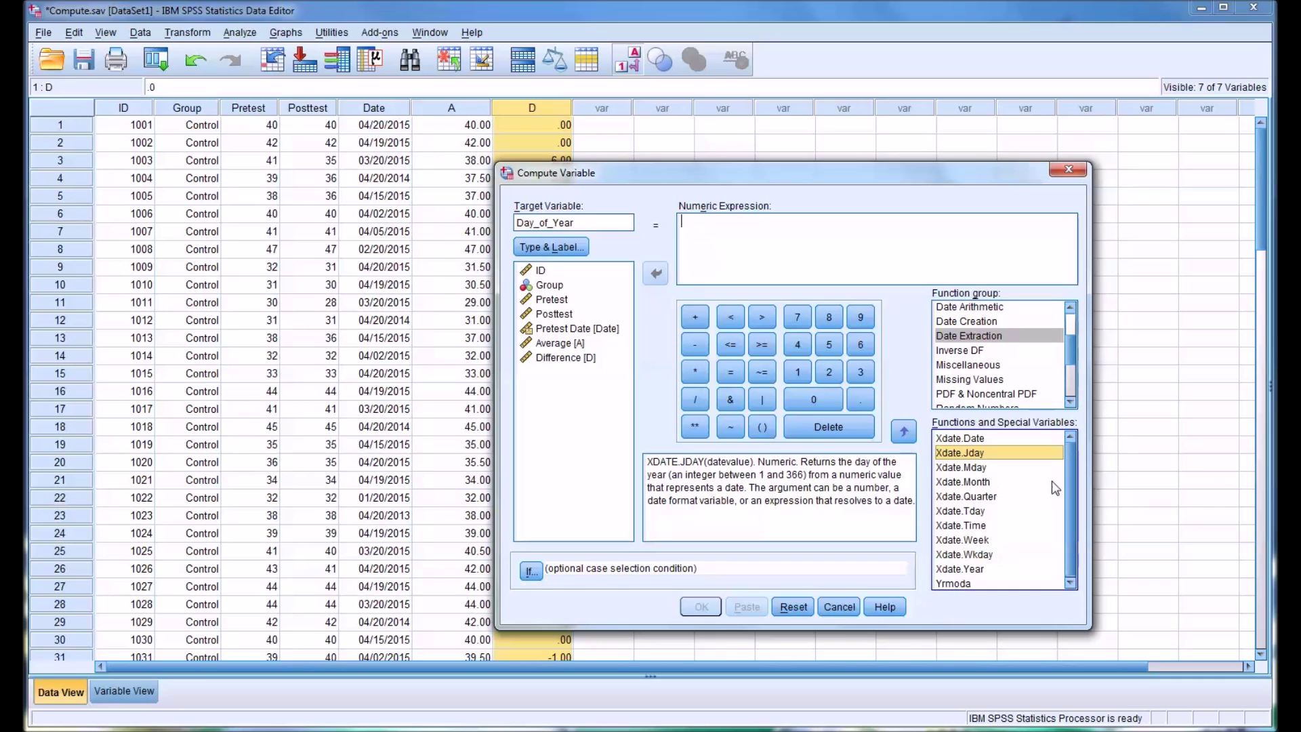
pyautogui.click(974, 470)
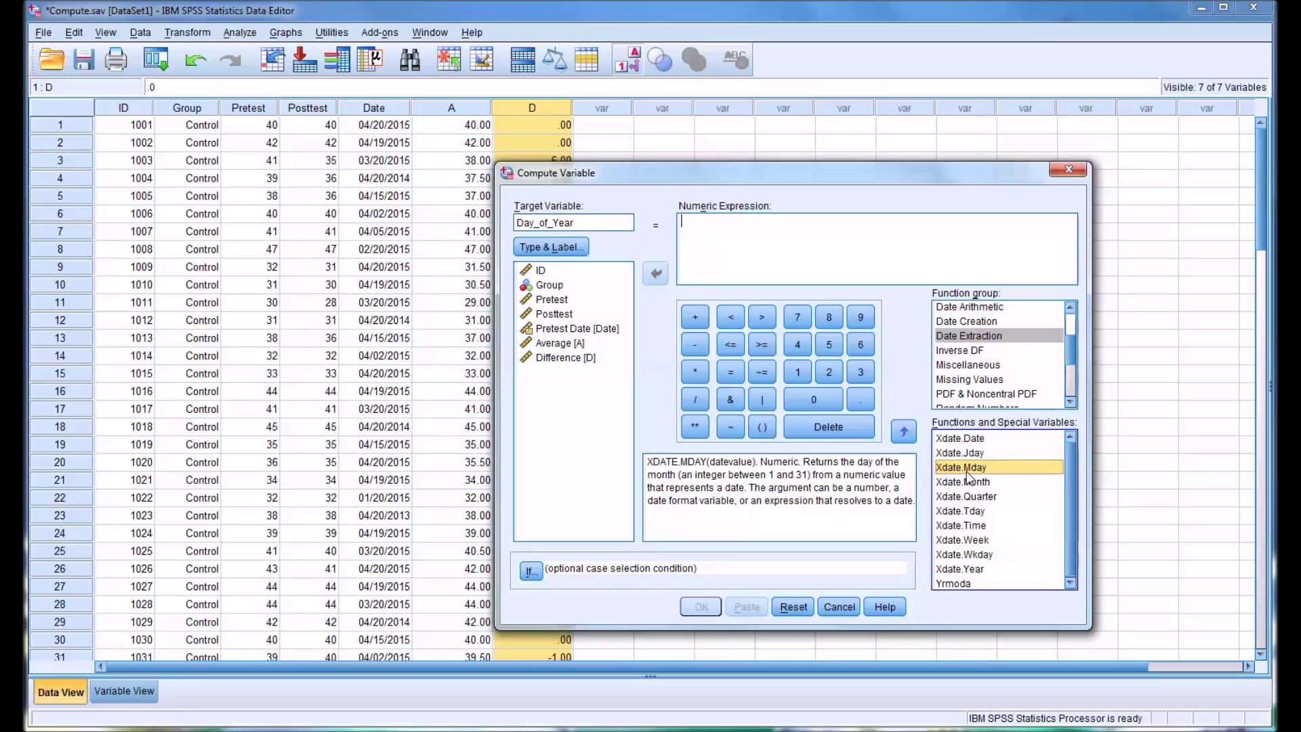
pyautogui.click(959, 453)
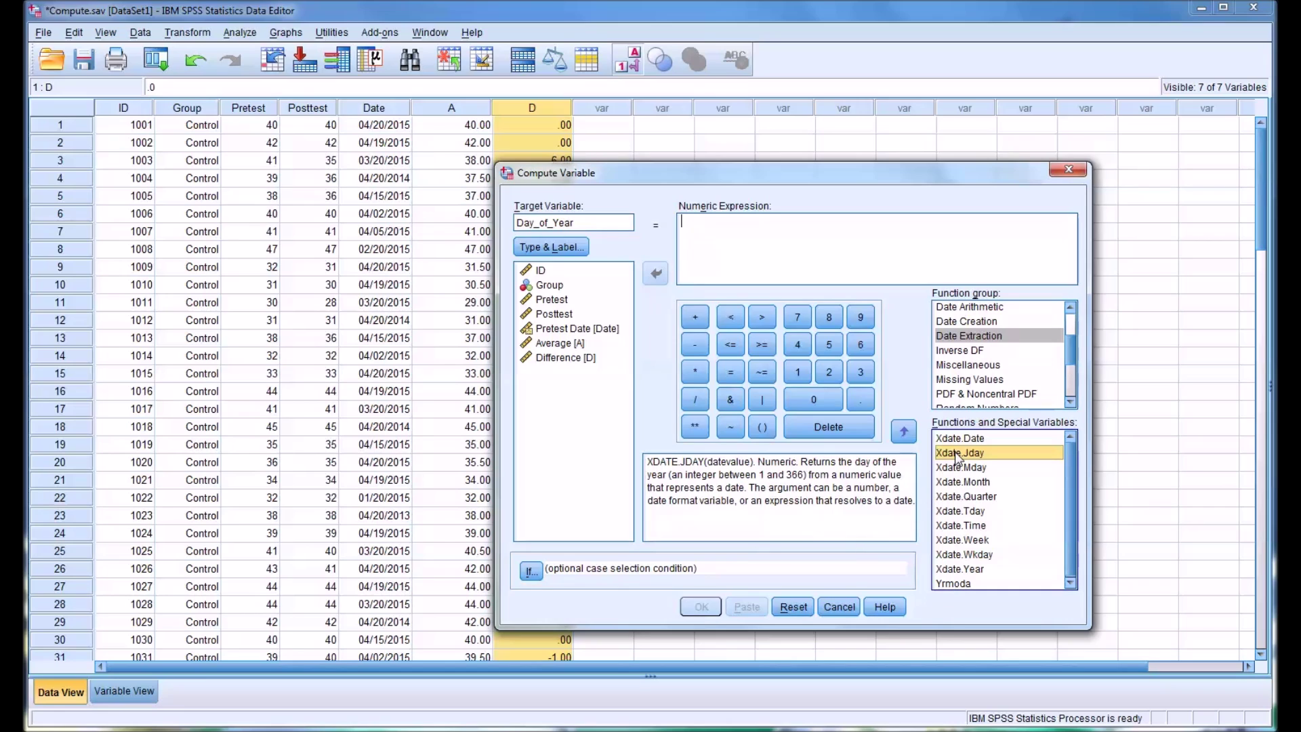
# Step: Enter XDATE.JDAY(Date) as the expression, remove the '?' placeholder, and run it for Day_of_Year
pyautogui.moveTo(954, 451); pyautogui.dragTo(765, 268)
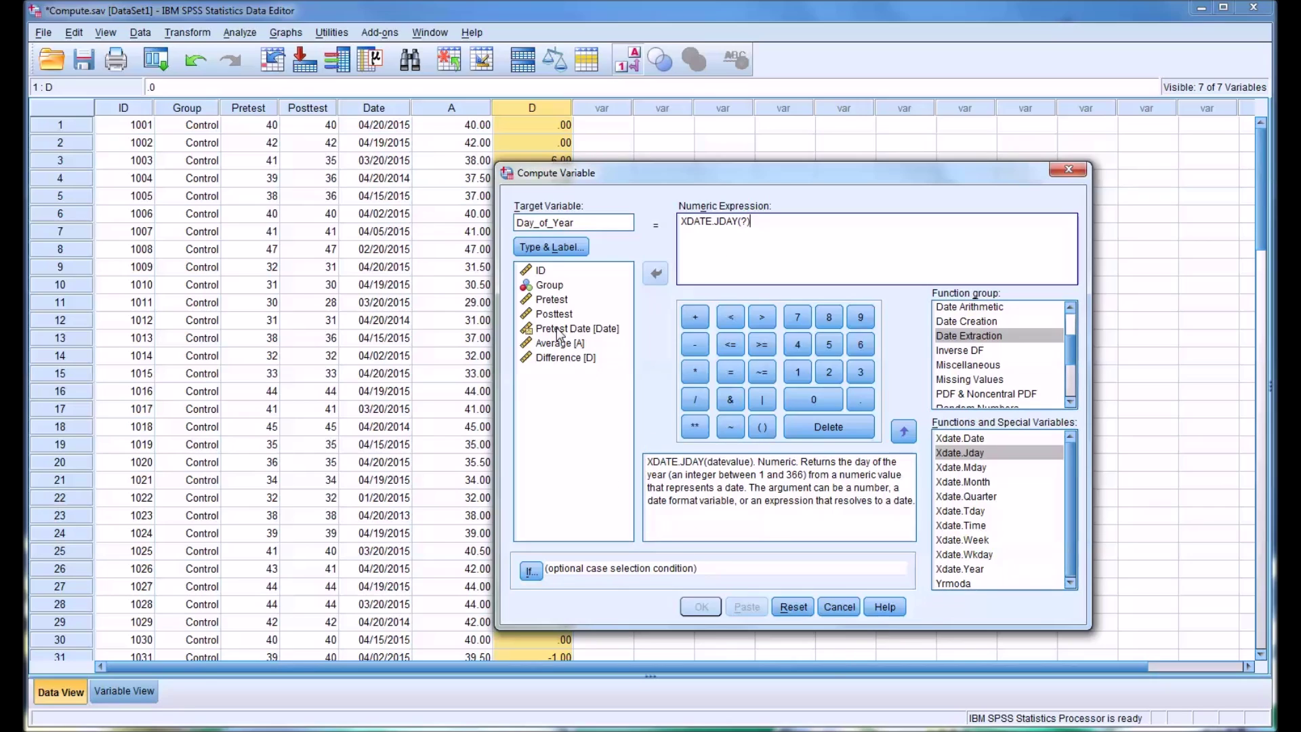
pyautogui.moveTo(579, 329); pyautogui.dragTo(766, 238)
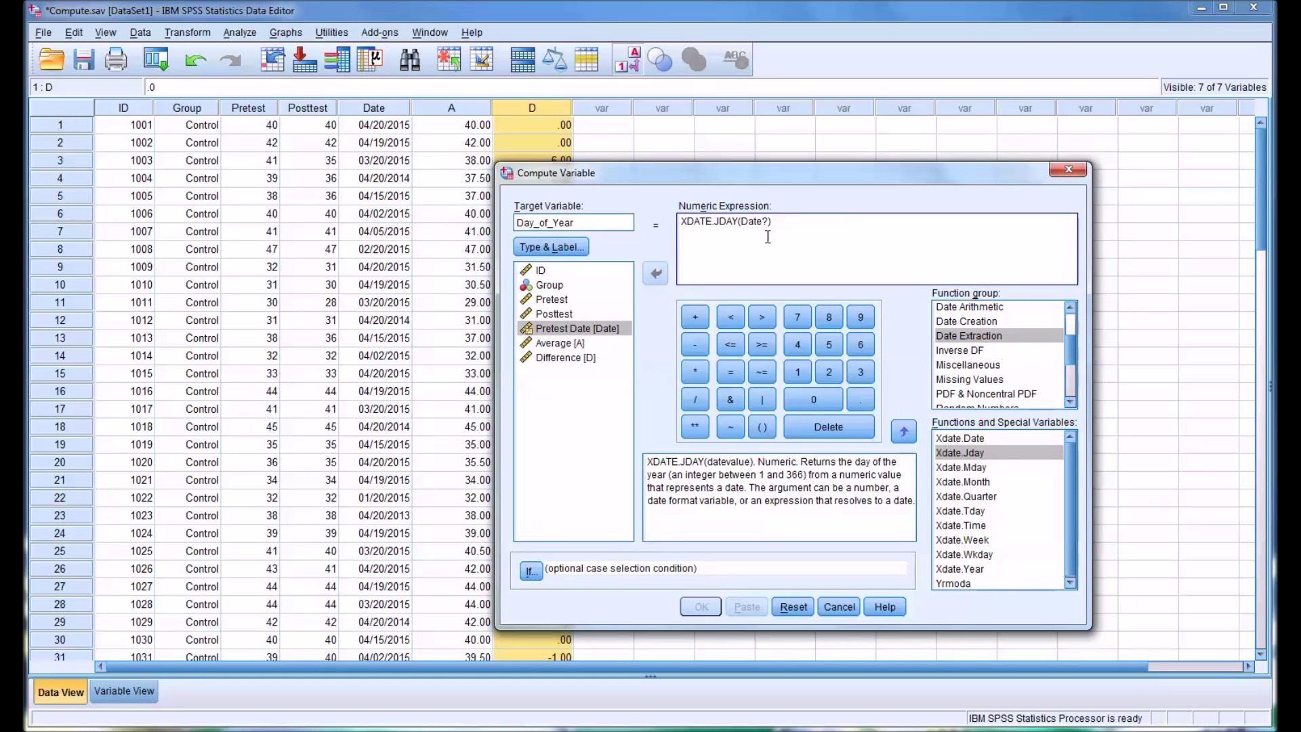
pyautogui.press('Delete')
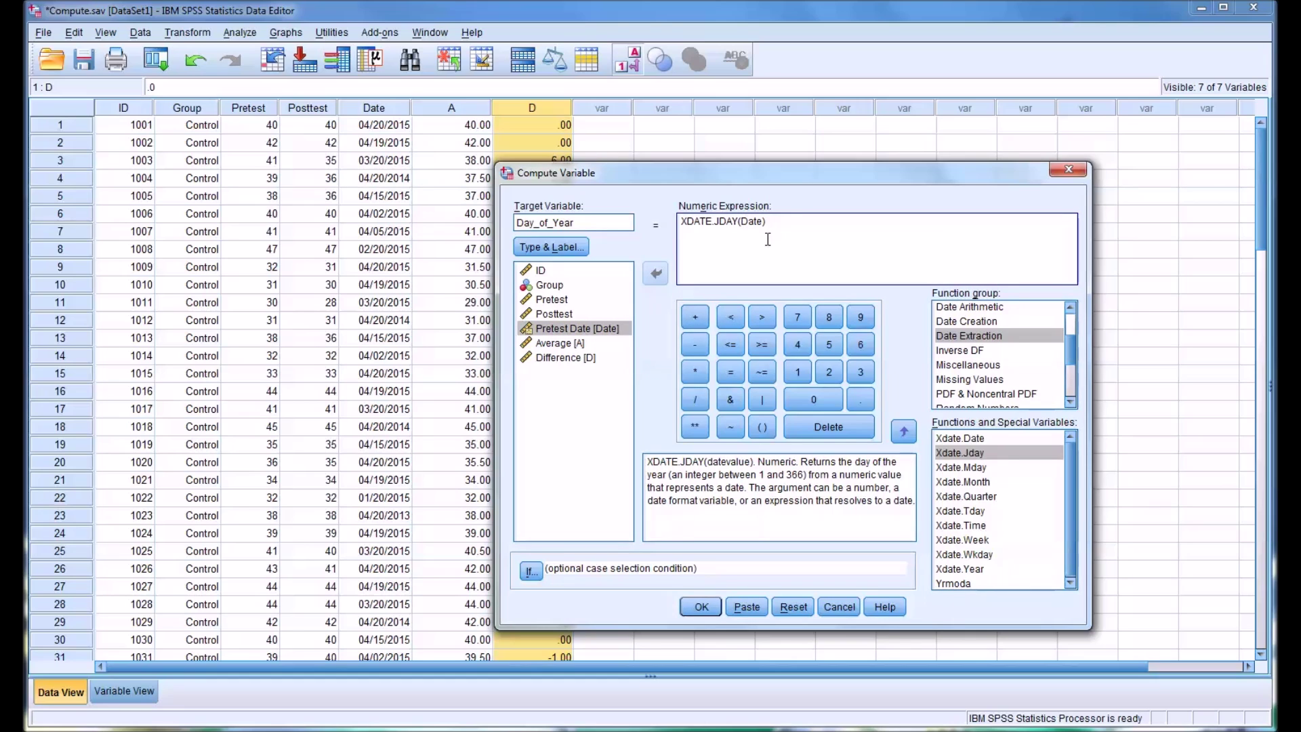
pyautogui.click(701, 606)
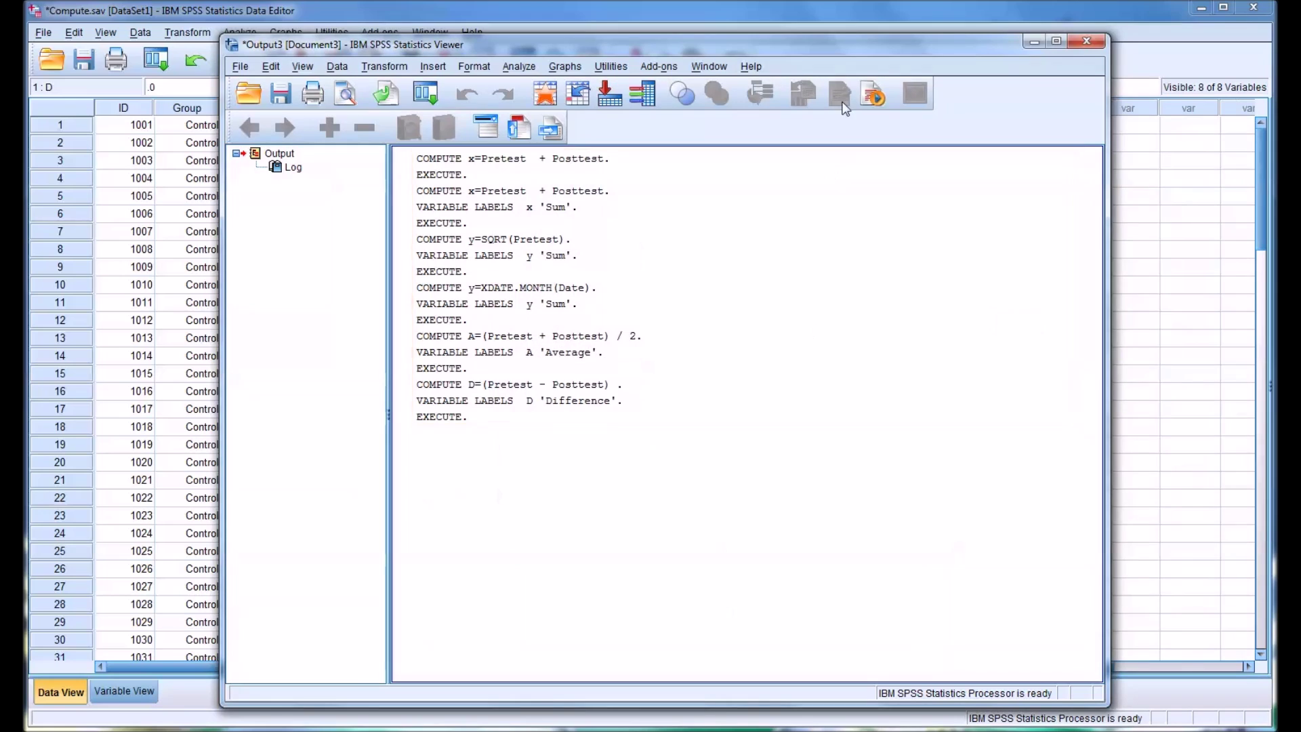
pyautogui.click(851, 24)
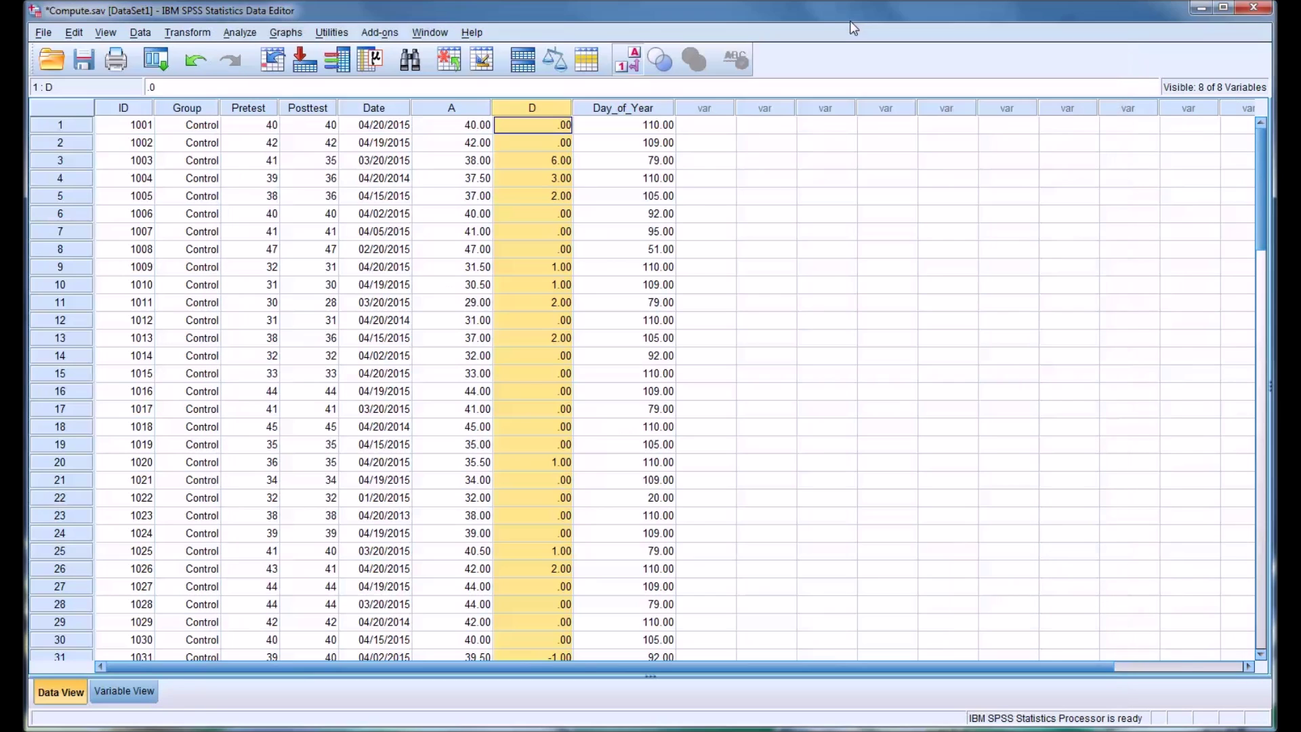
pyautogui.click(612, 113)
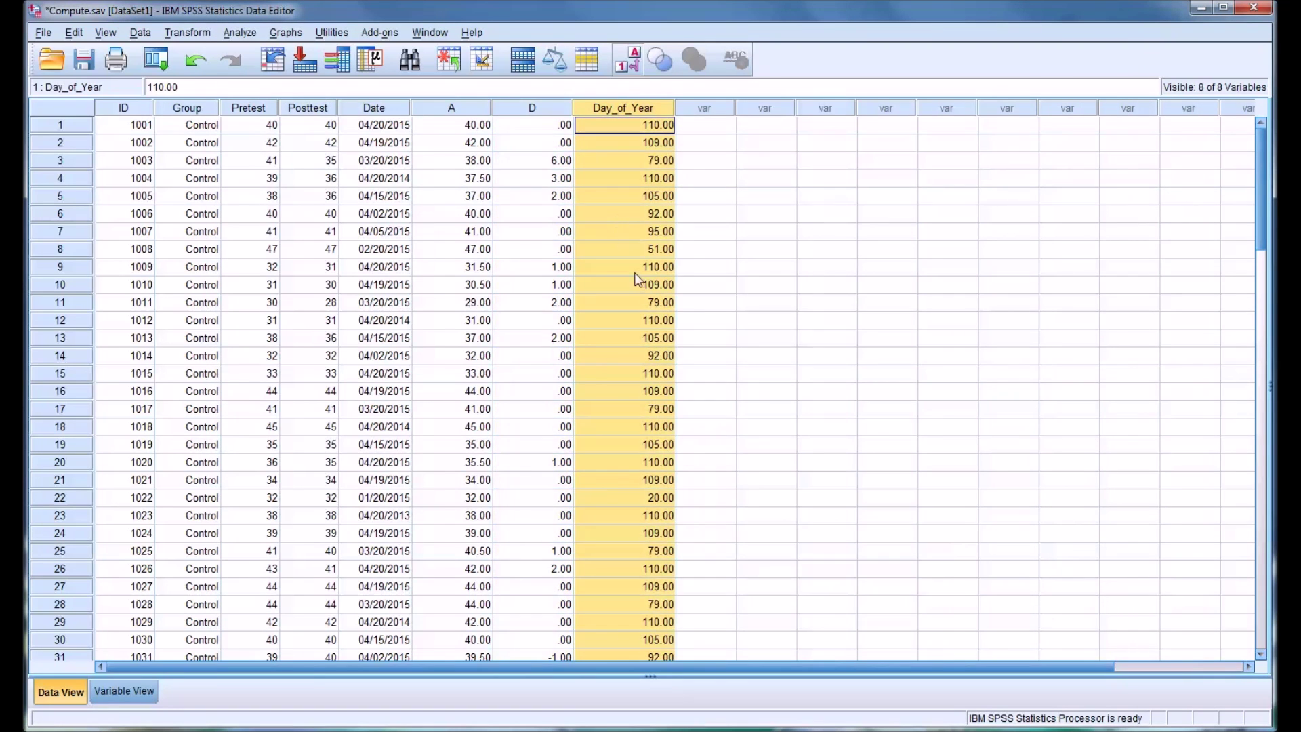
pyautogui.click(373, 109)
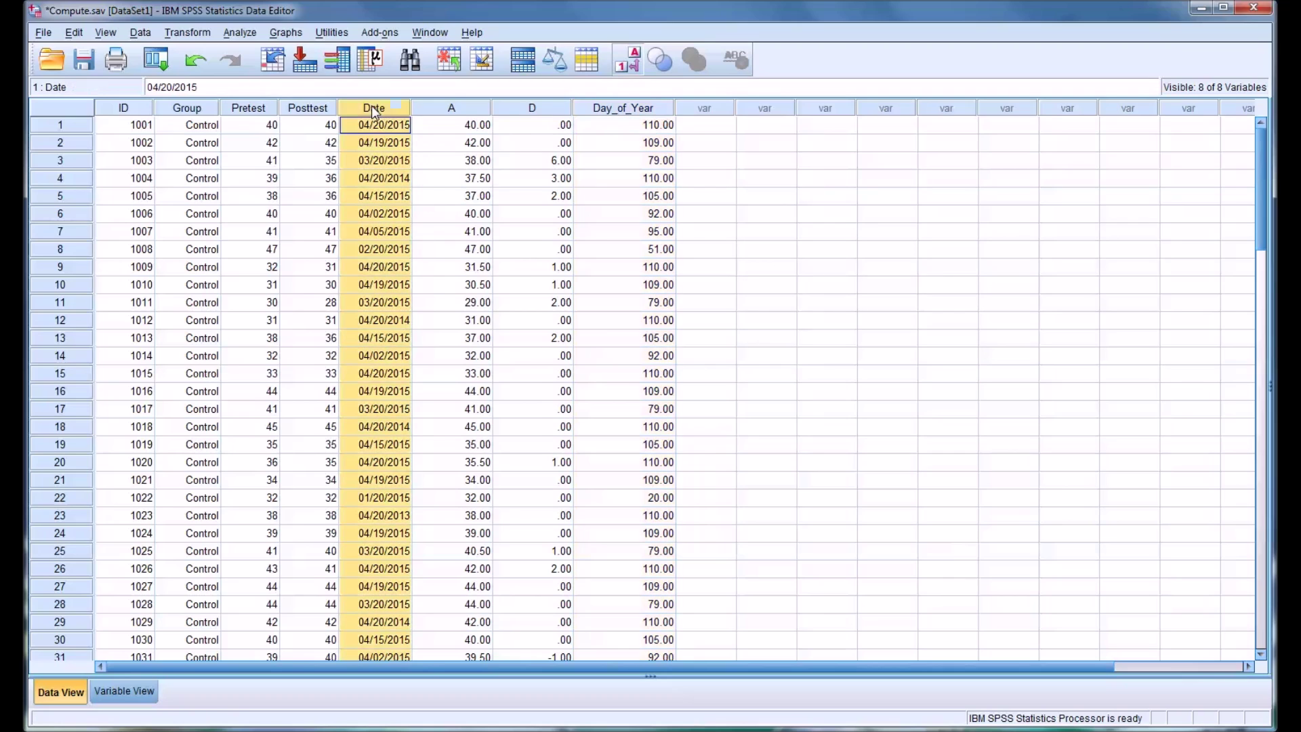
pyautogui.click(631, 109)
pyautogui.click(704, 109)
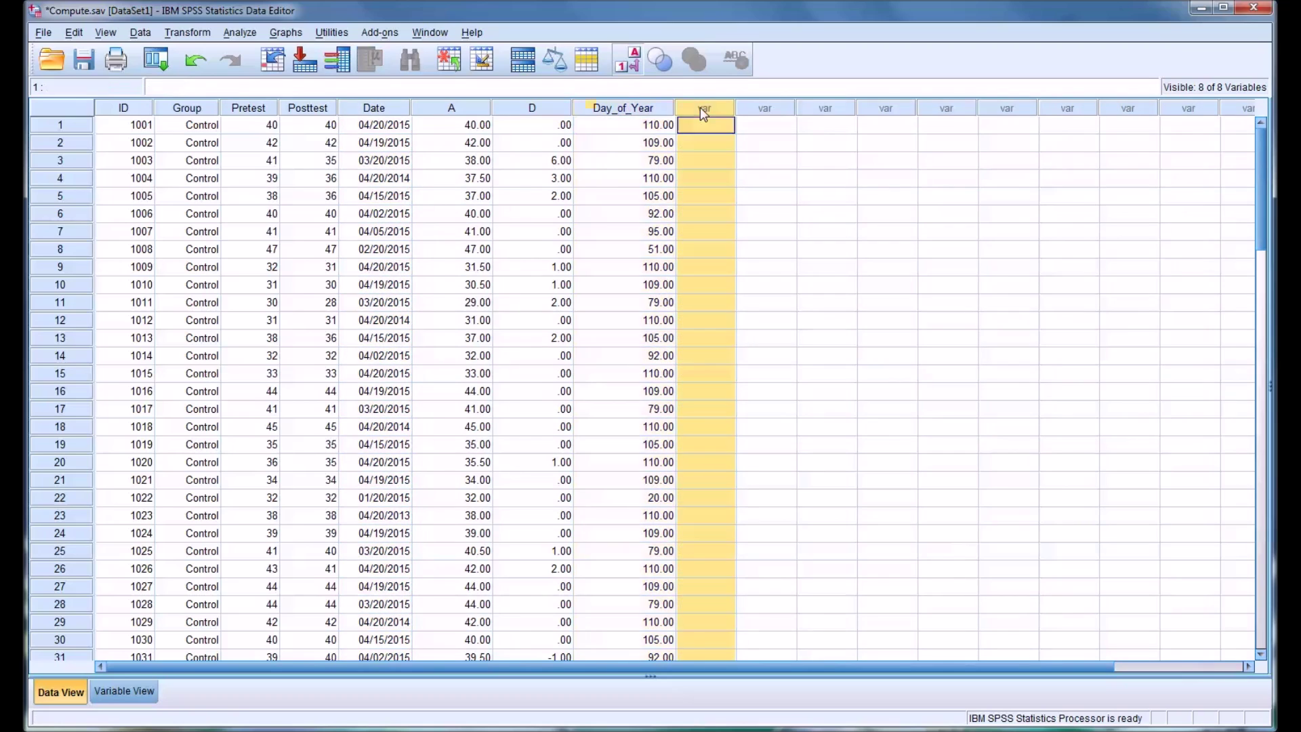
pyautogui.click(184, 32)
pyautogui.click(271, 51)
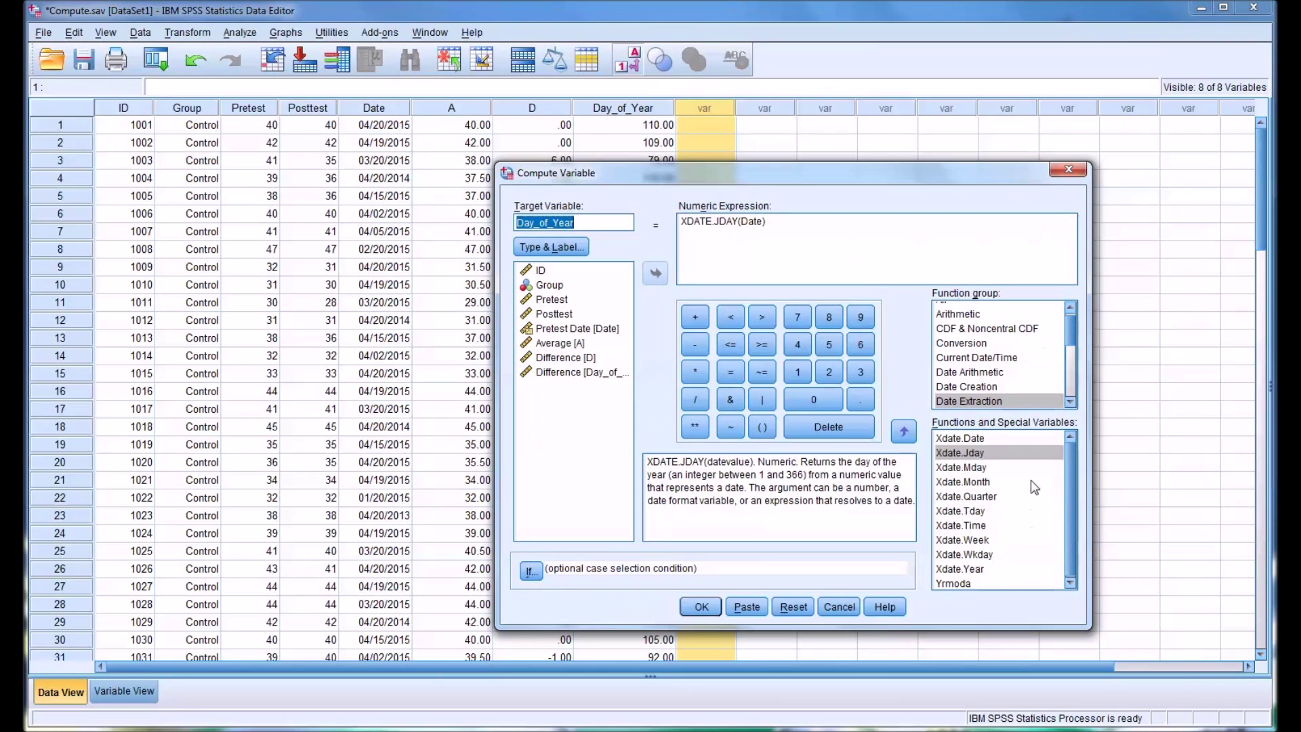
pyautogui.click(983, 469)
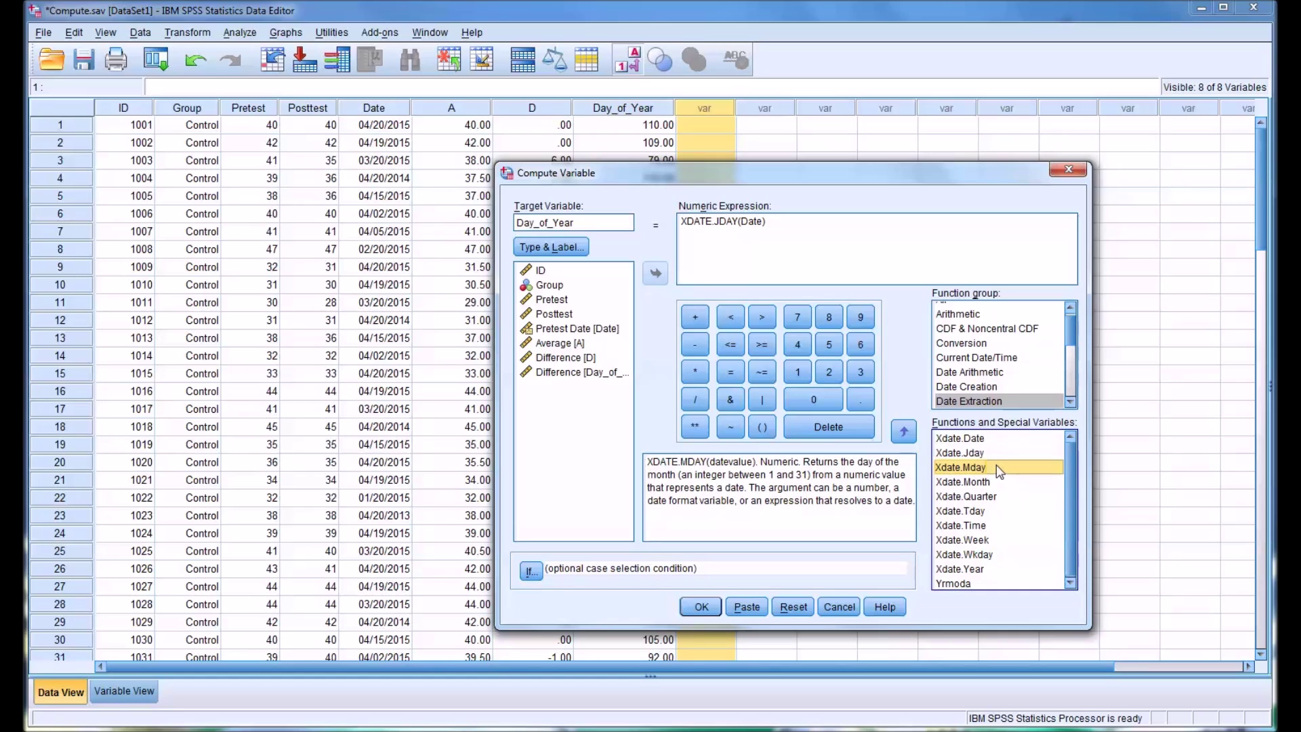
pyautogui.click(982, 481)
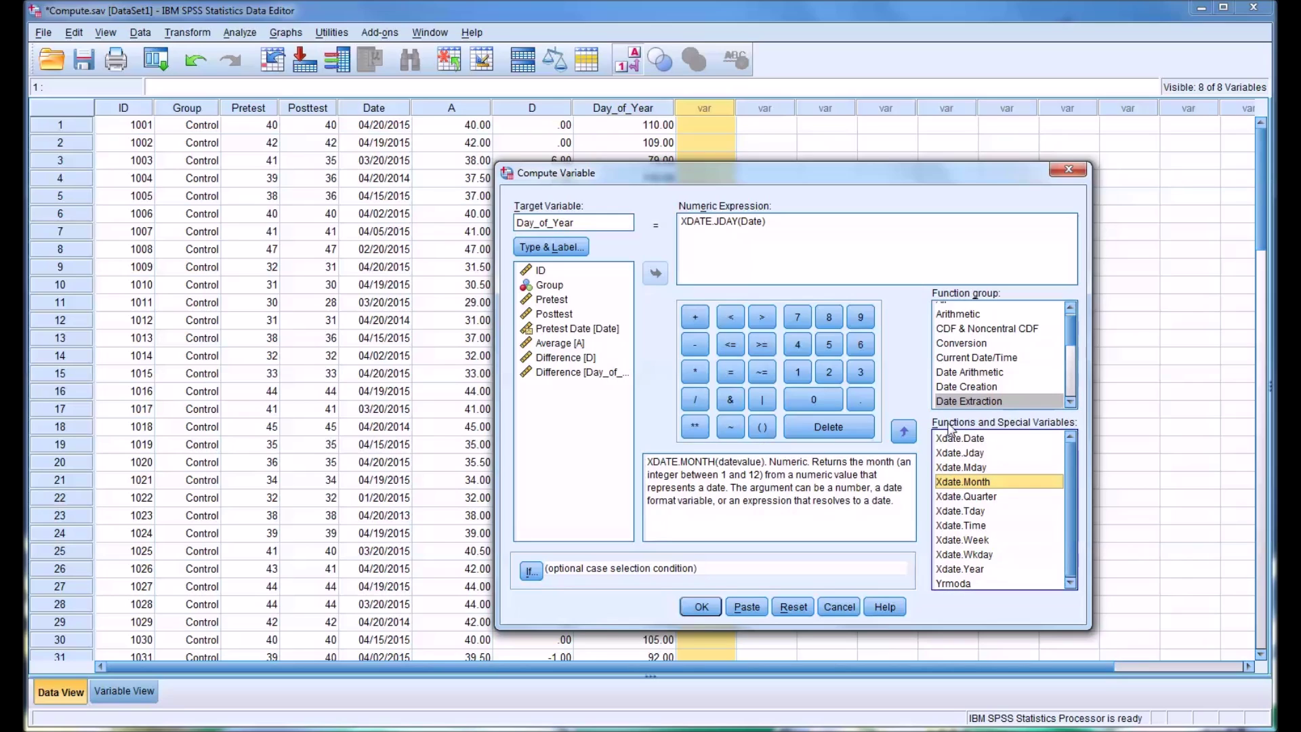
pyautogui.press('Escape')
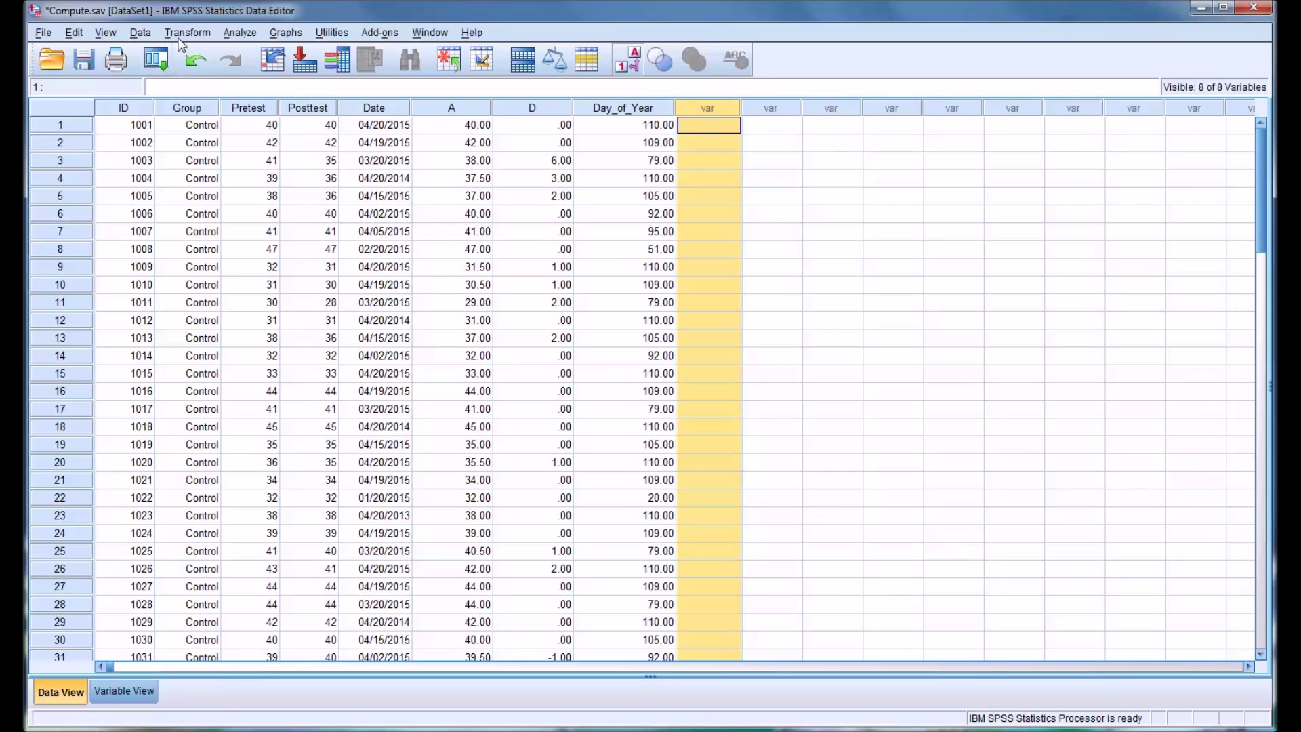
# Step: Reopen Compute Variable and show the Statistical function group
pyautogui.click(187, 32)
pyautogui.click(196, 52)
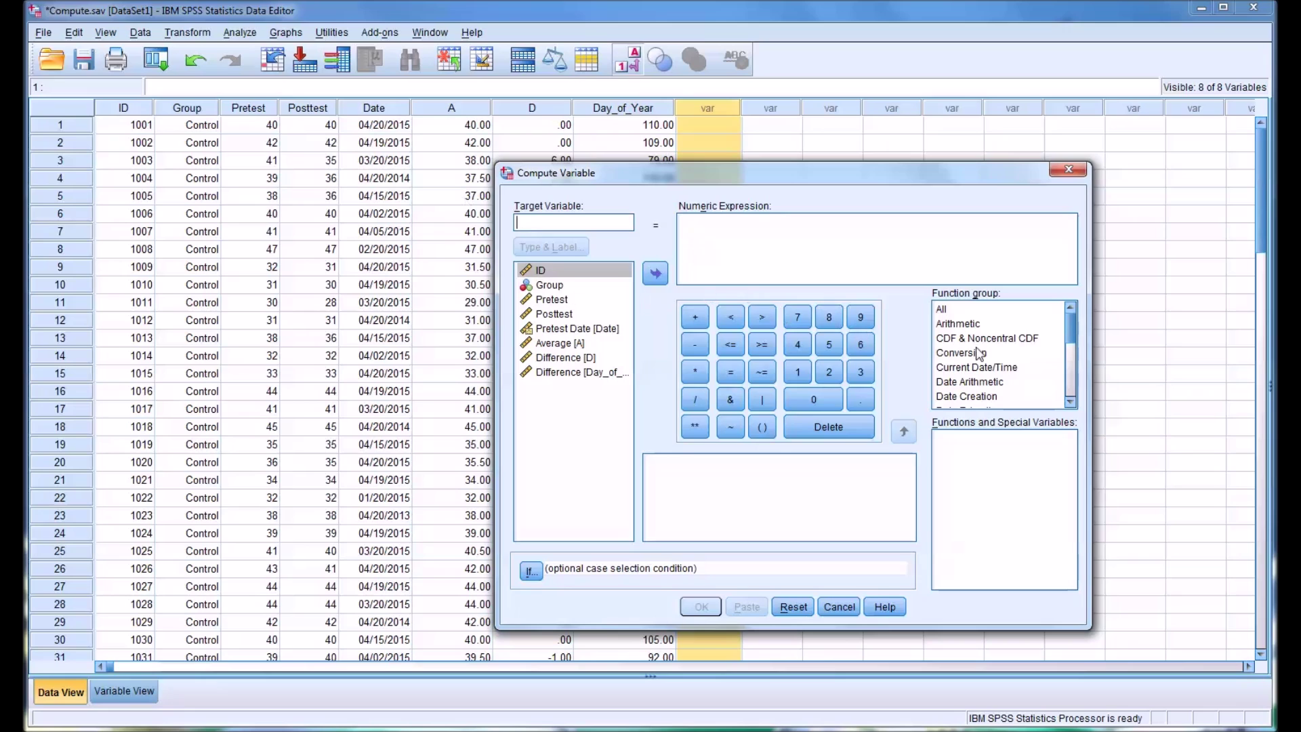
pyautogui.click(1071, 401)
pyautogui.click(1071, 402)
pyautogui.click(1071, 402)
pyautogui.click(1071, 402)
pyautogui.click(1071, 402)
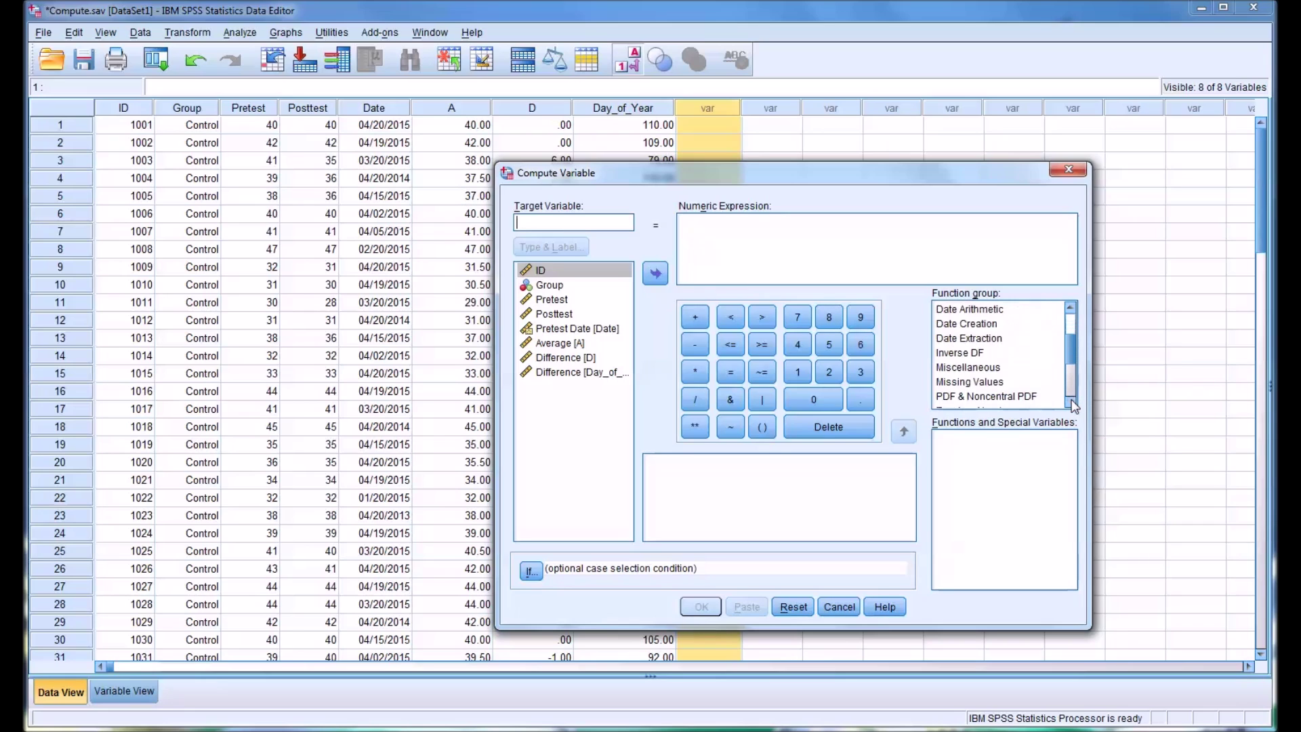
pyautogui.click(1071, 403)
pyautogui.click(1071, 403)
pyautogui.click(1071, 403)
pyautogui.click(1071, 403)
pyautogui.click(1071, 403)
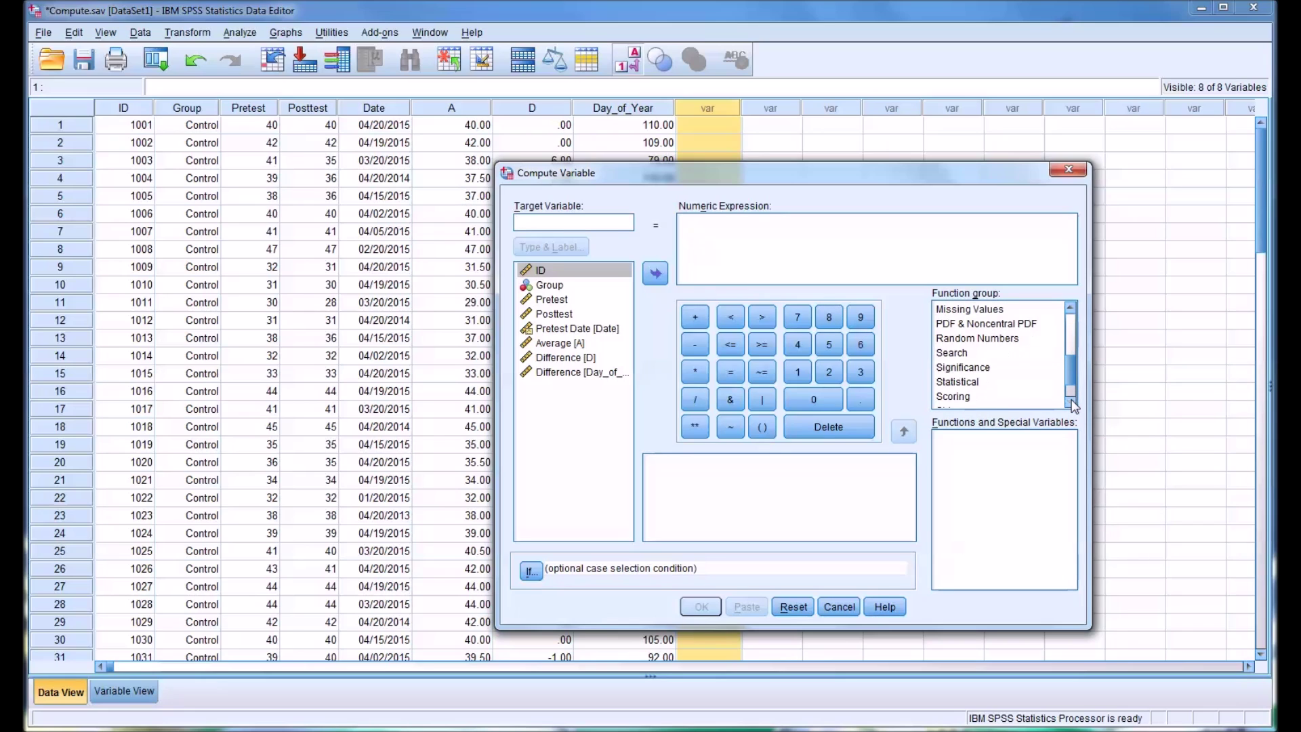
pyautogui.click(974, 383)
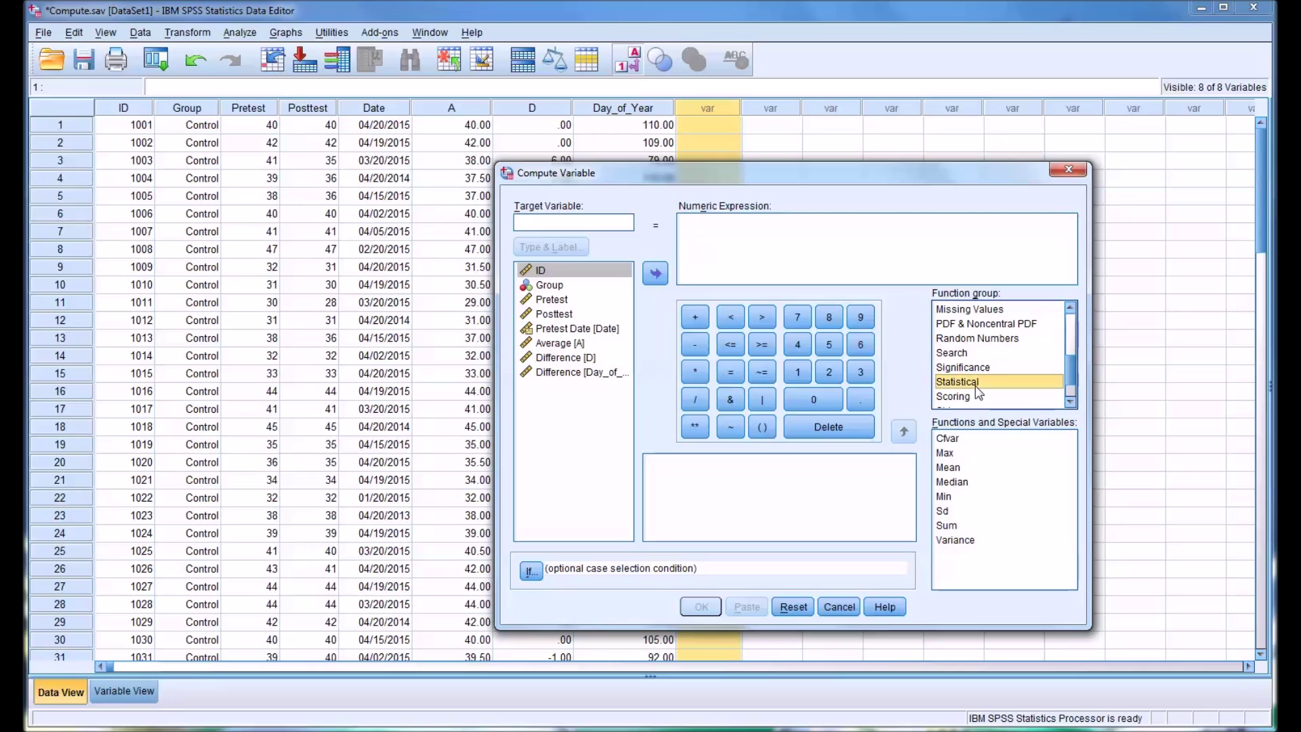
# Step: Insert the expression MEAN(Pretest, Posttest)
pyautogui.doubleClick(948, 467)
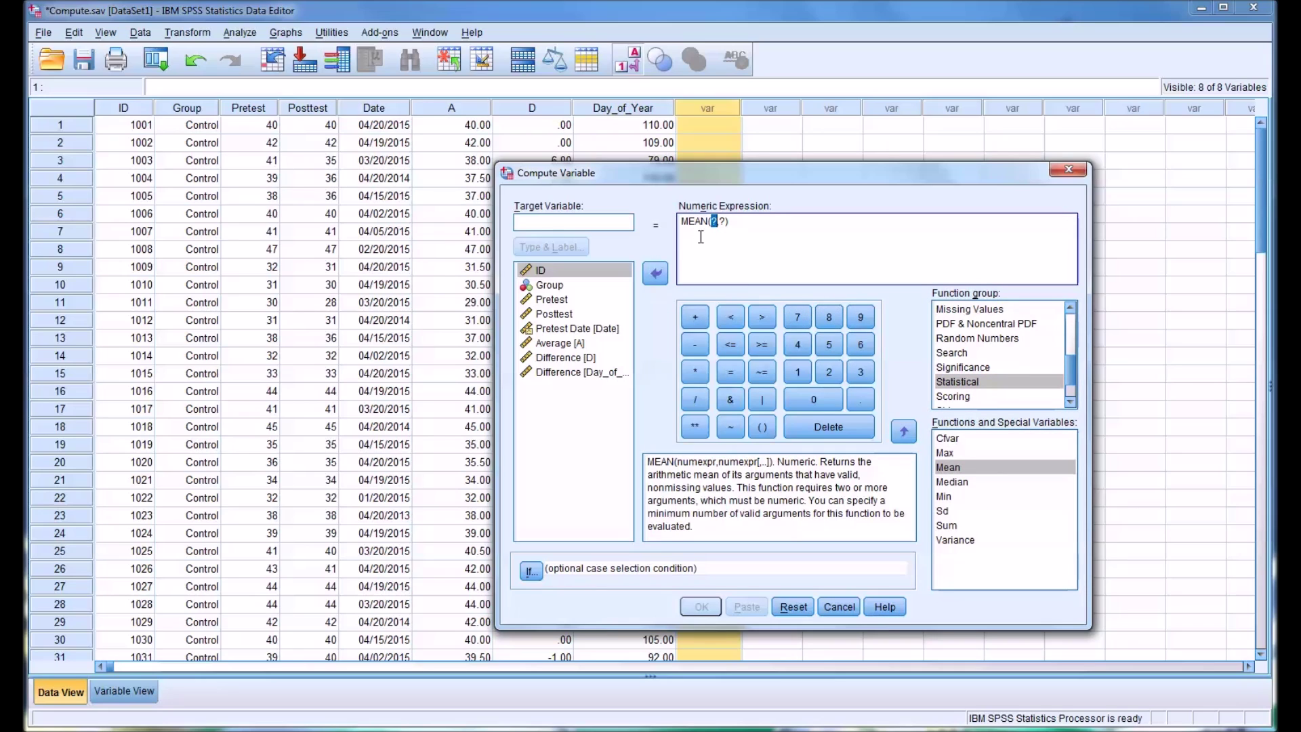
pyautogui.doubleClick(557, 303)
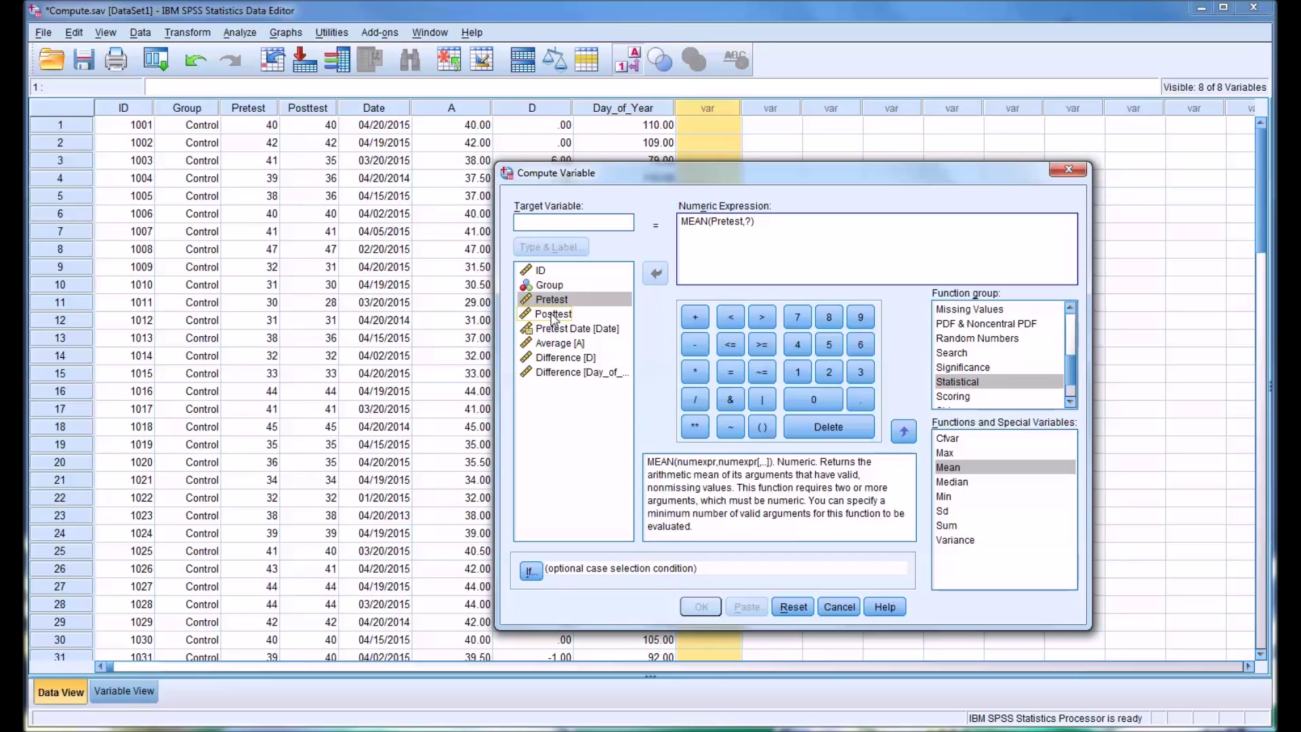
pyautogui.click(749, 227)
pyautogui.doubleClick(565, 317)
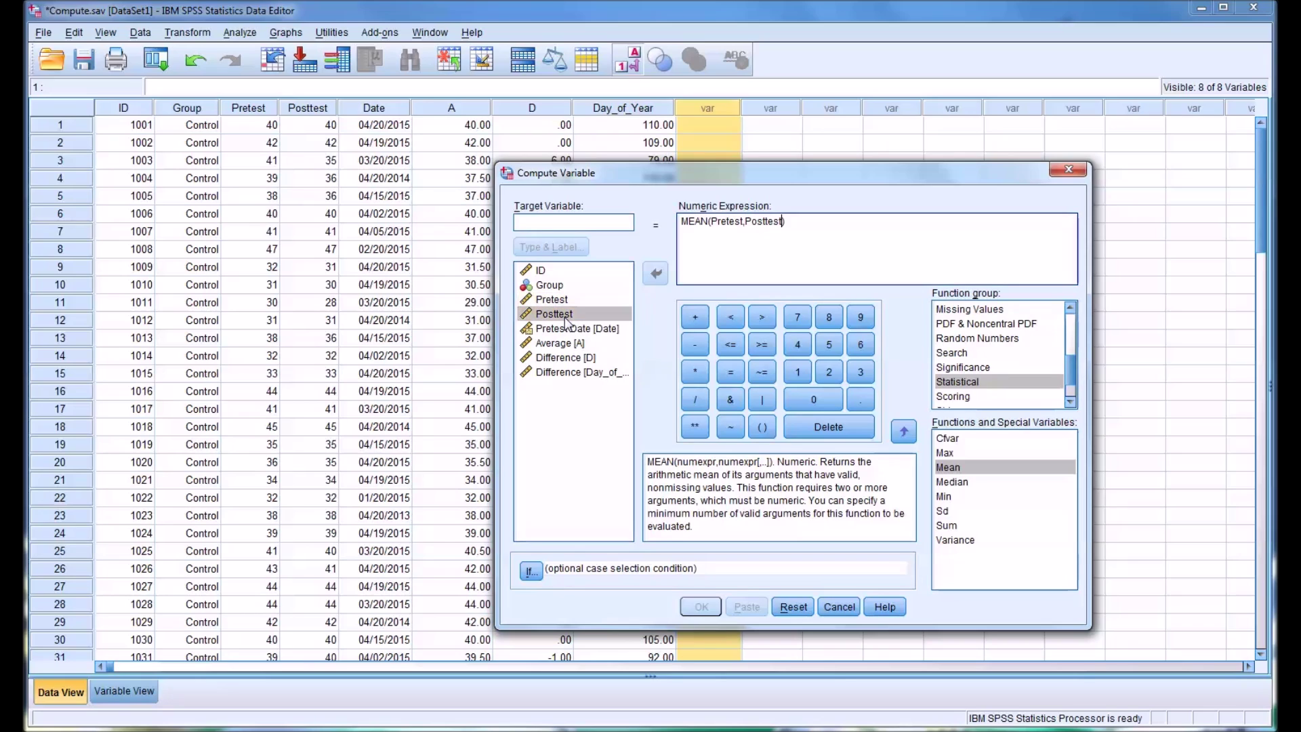
# Step: Name the target M with the label Mean, run it, and return to the data grid
pyautogui.click(598, 224)
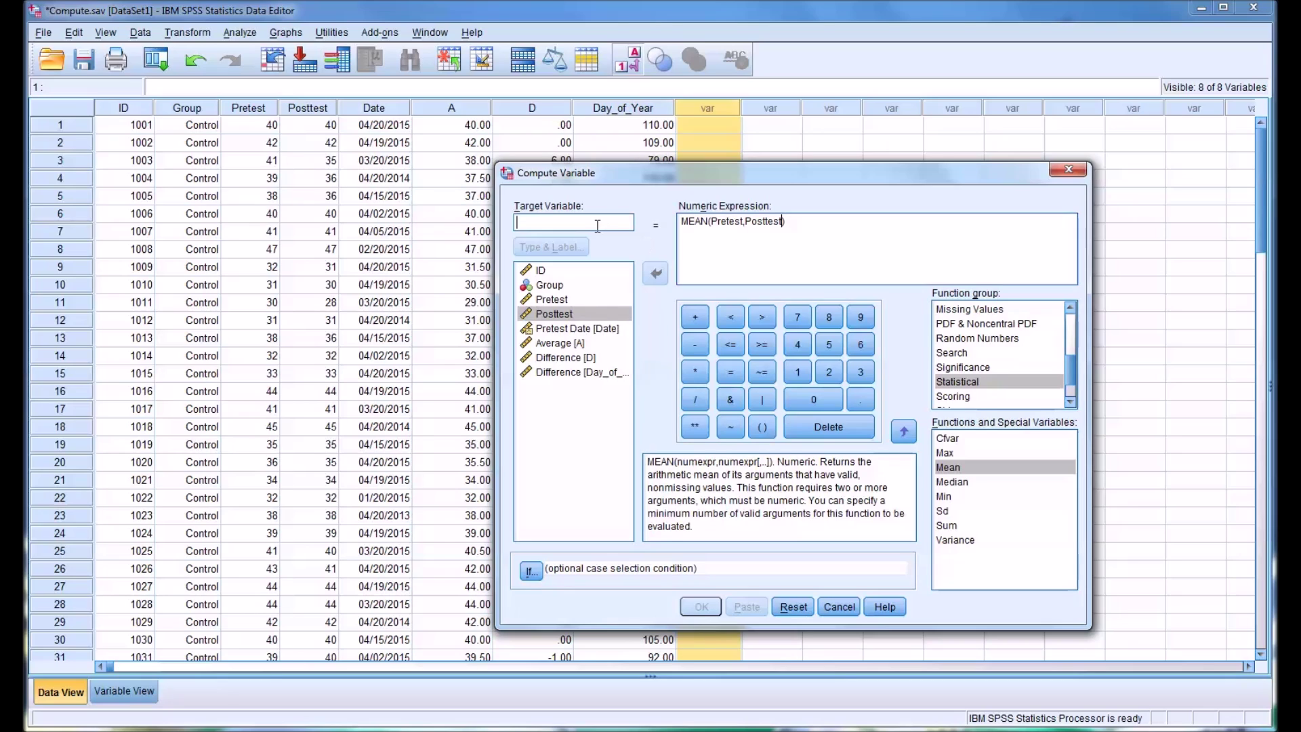
pyautogui.write('M')
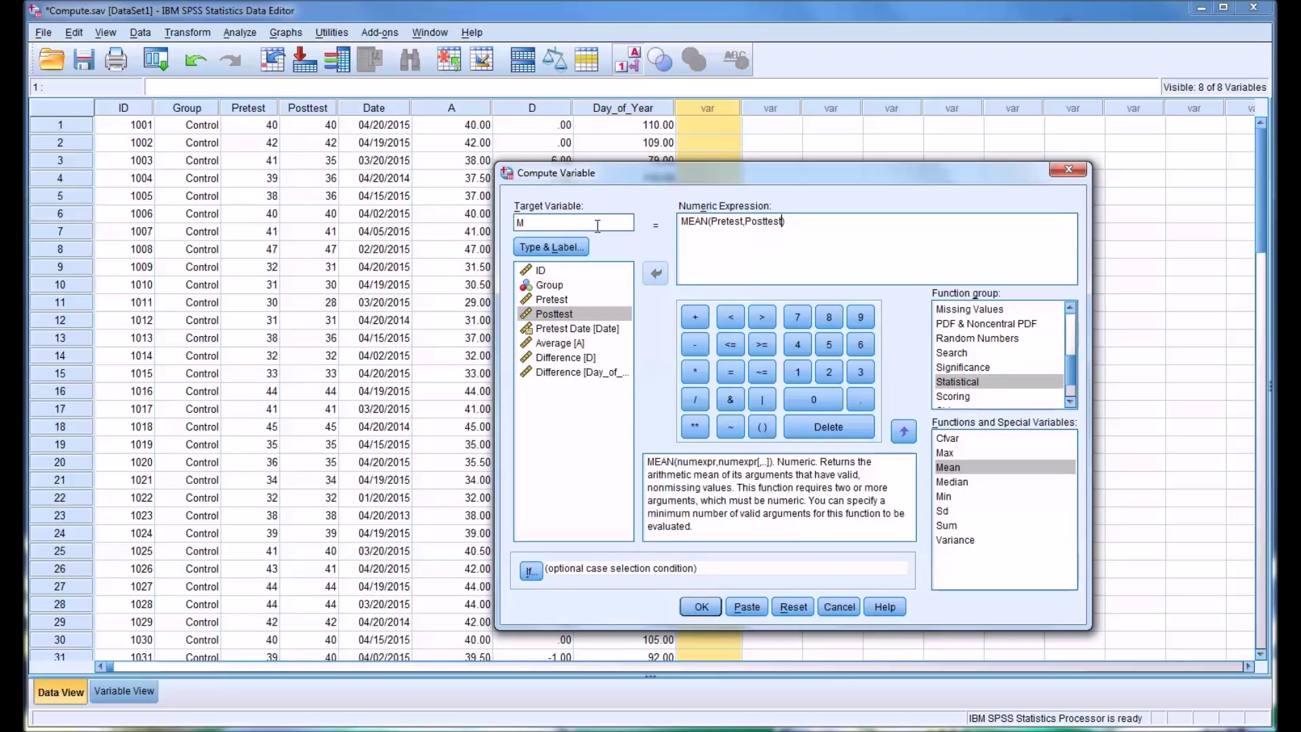
pyautogui.click(567, 250)
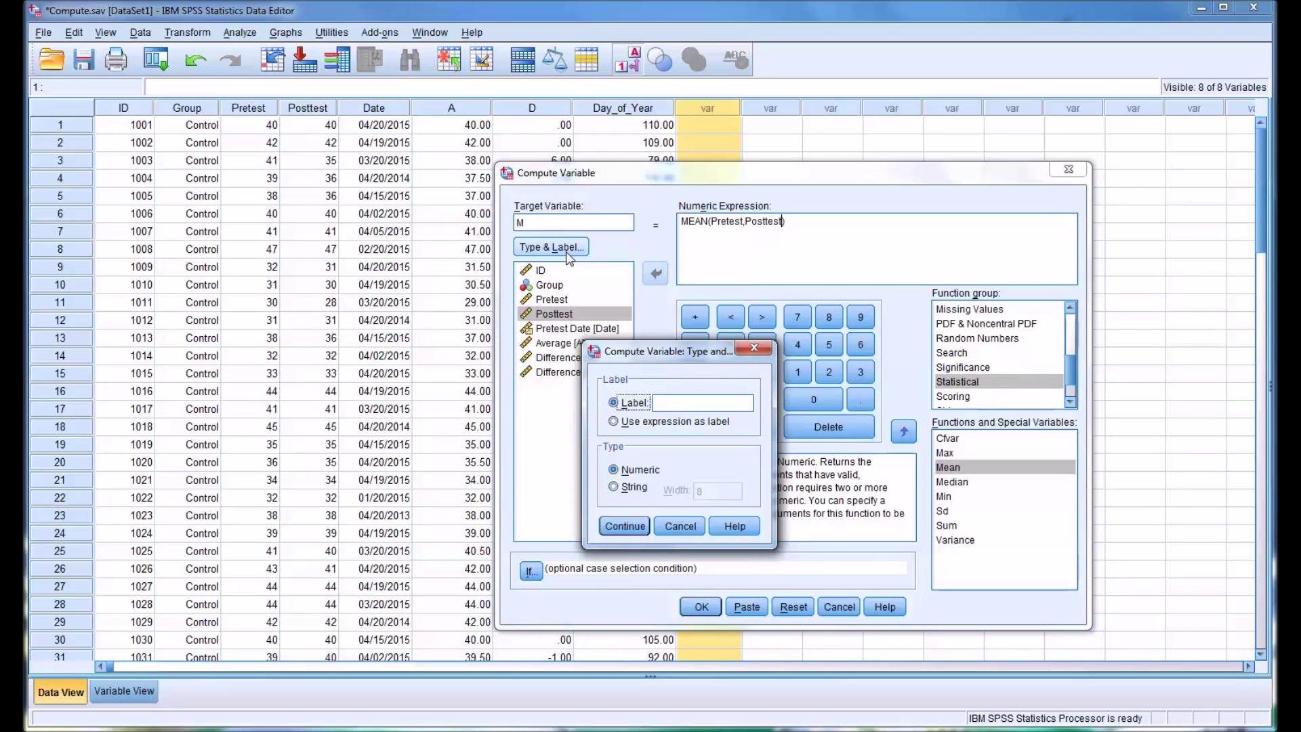
pyautogui.click(675, 407)
pyautogui.click(625, 525)
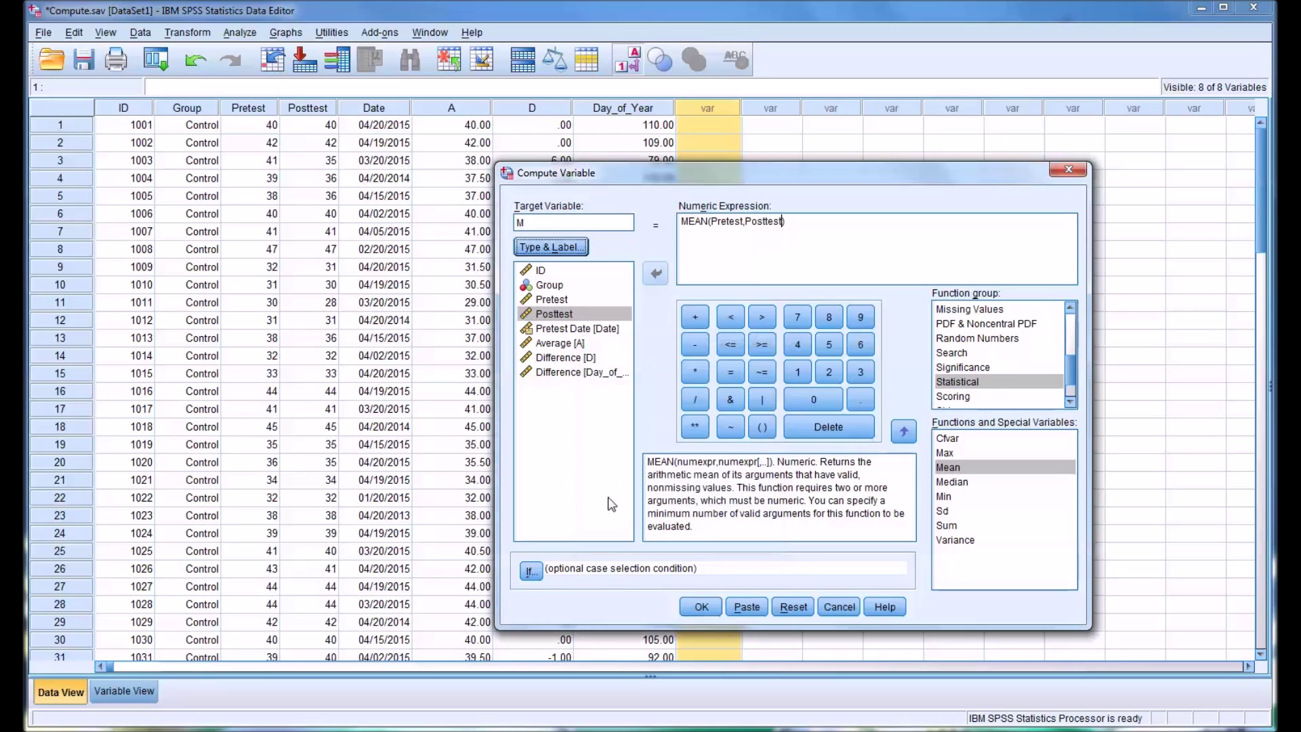
pyautogui.click(717, 608)
pyautogui.click(793, 20)
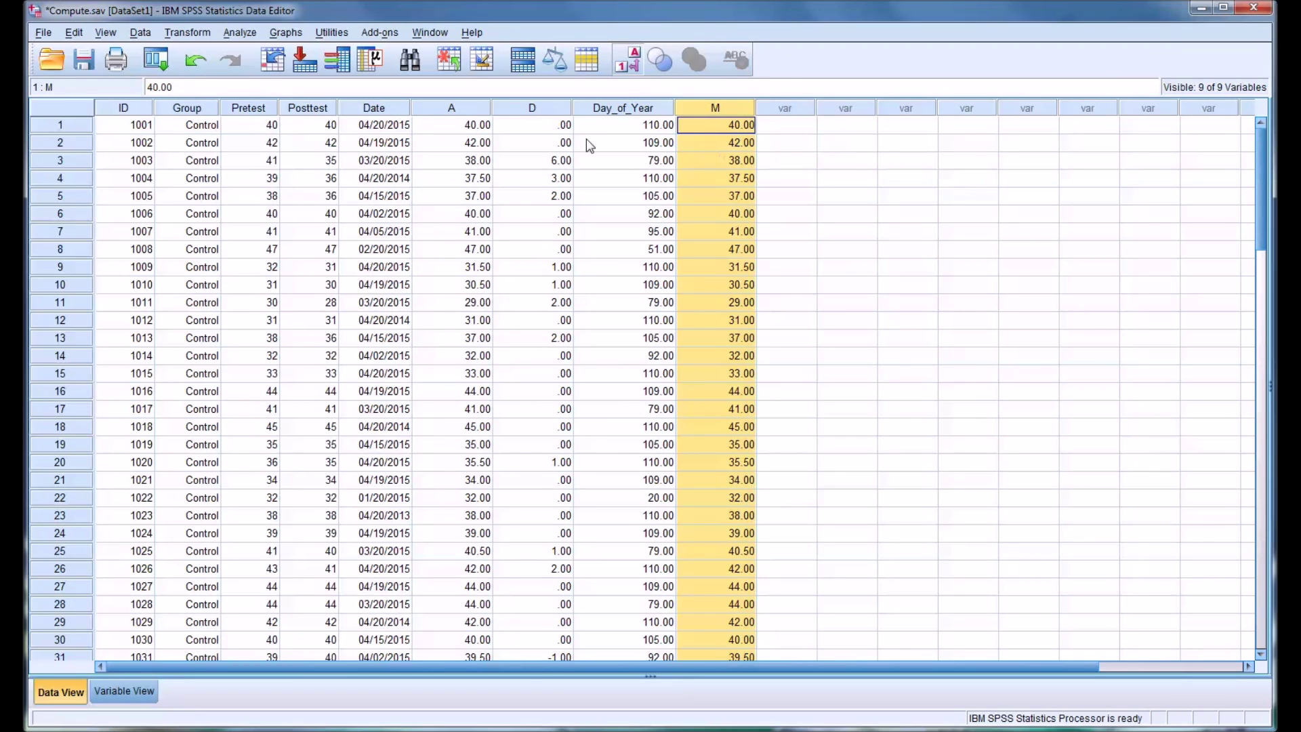
pyautogui.click(447, 108)
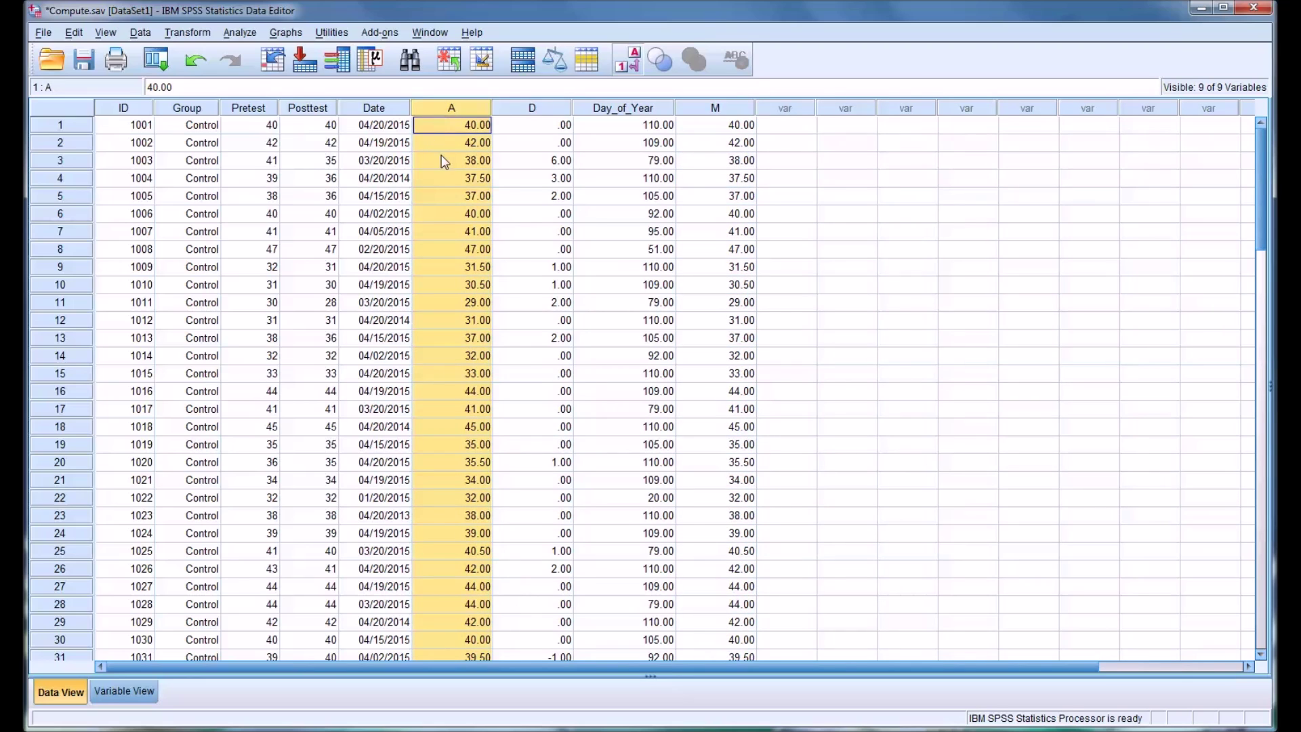
pyautogui.click(711, 110)
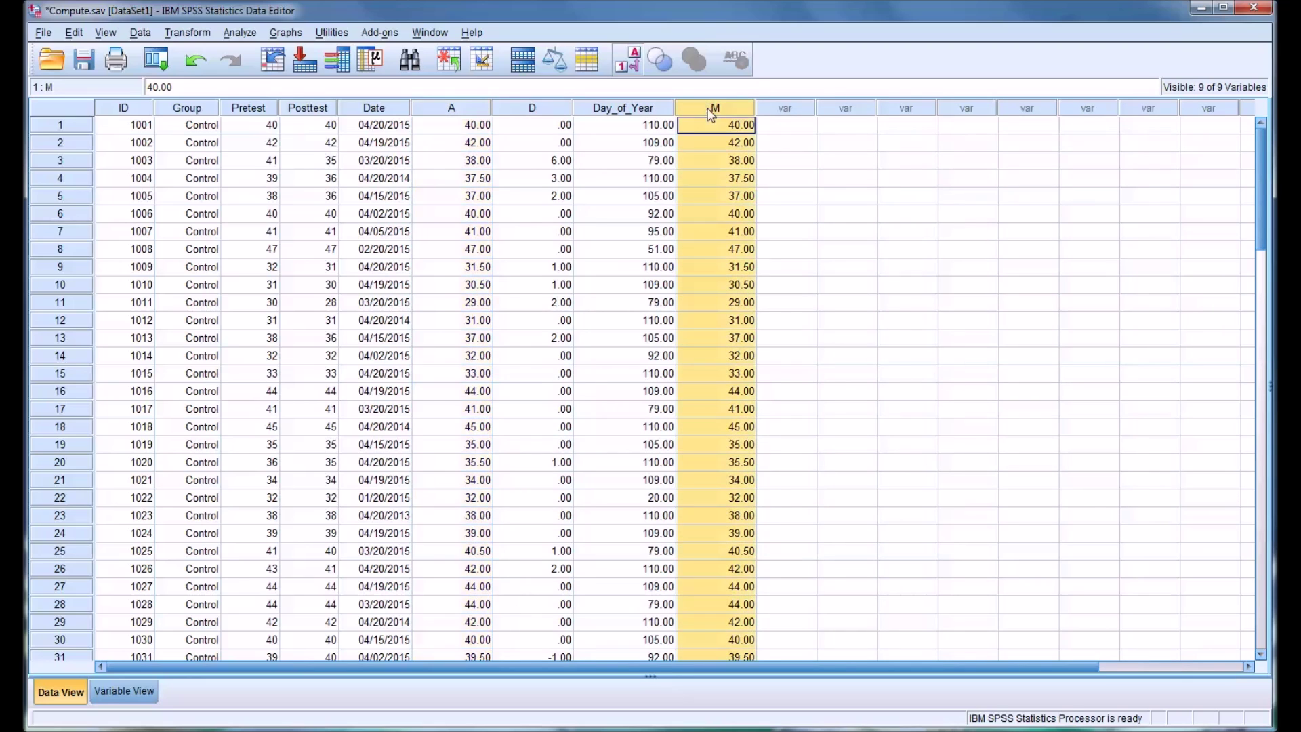
pyautogui.click(717, 127)
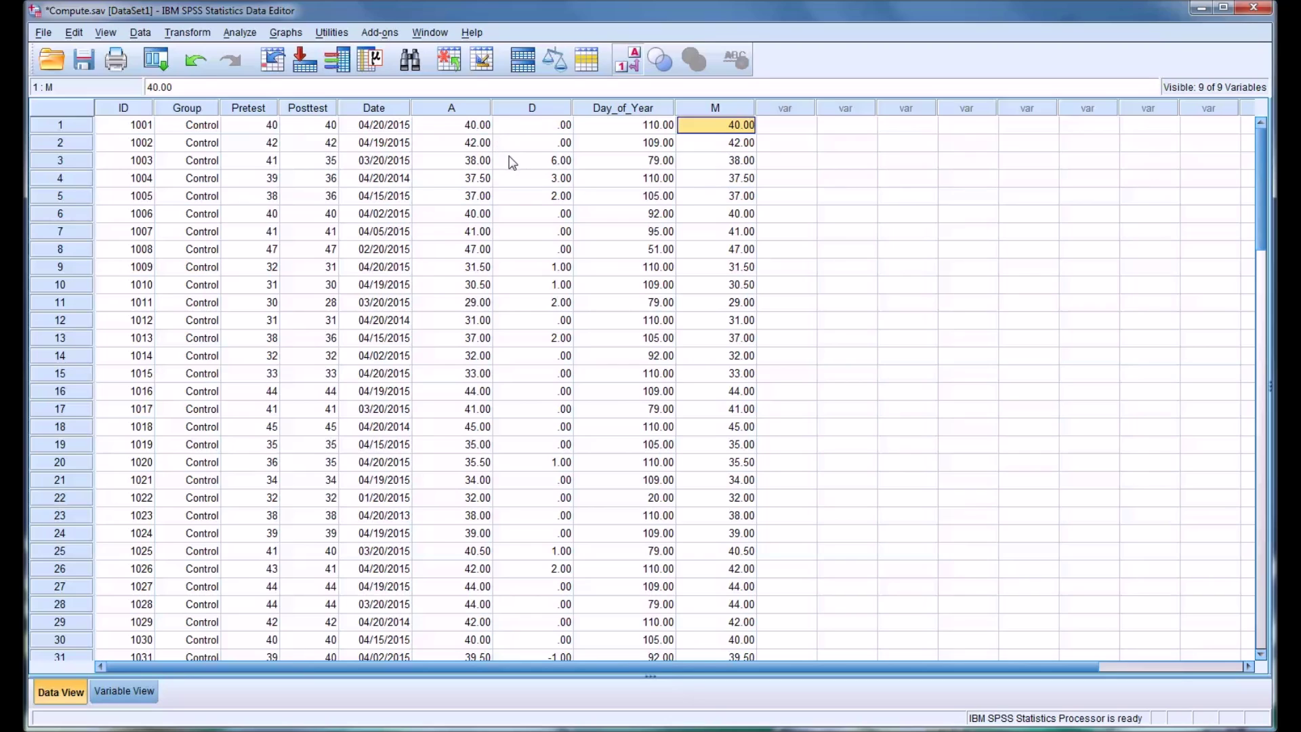
pyautogui.click(187, 34)
pyautogui.click(197, 51)
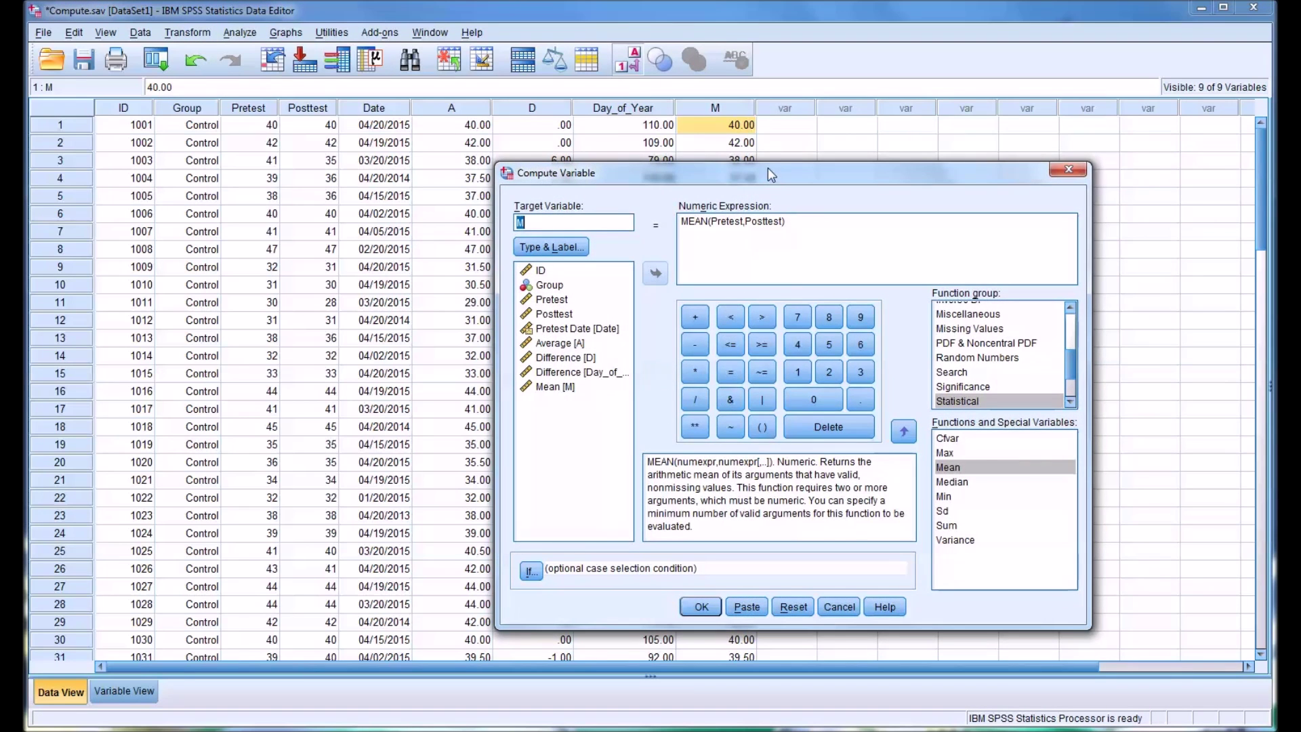
pyautogui.moveTo(767, 168); pyautogui.dragTo(699, 136)
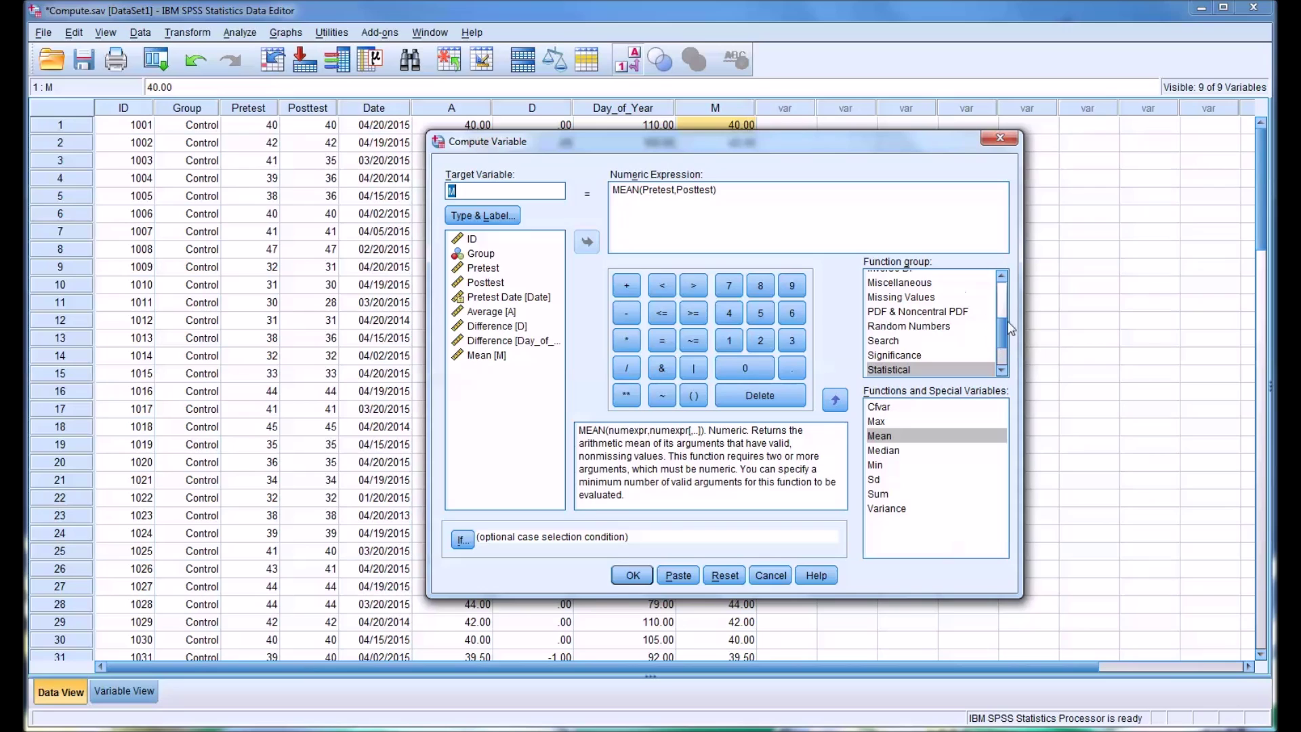
pyautogui.moveTo(1006, 334); pyautogui.dragTo(1001, 291)
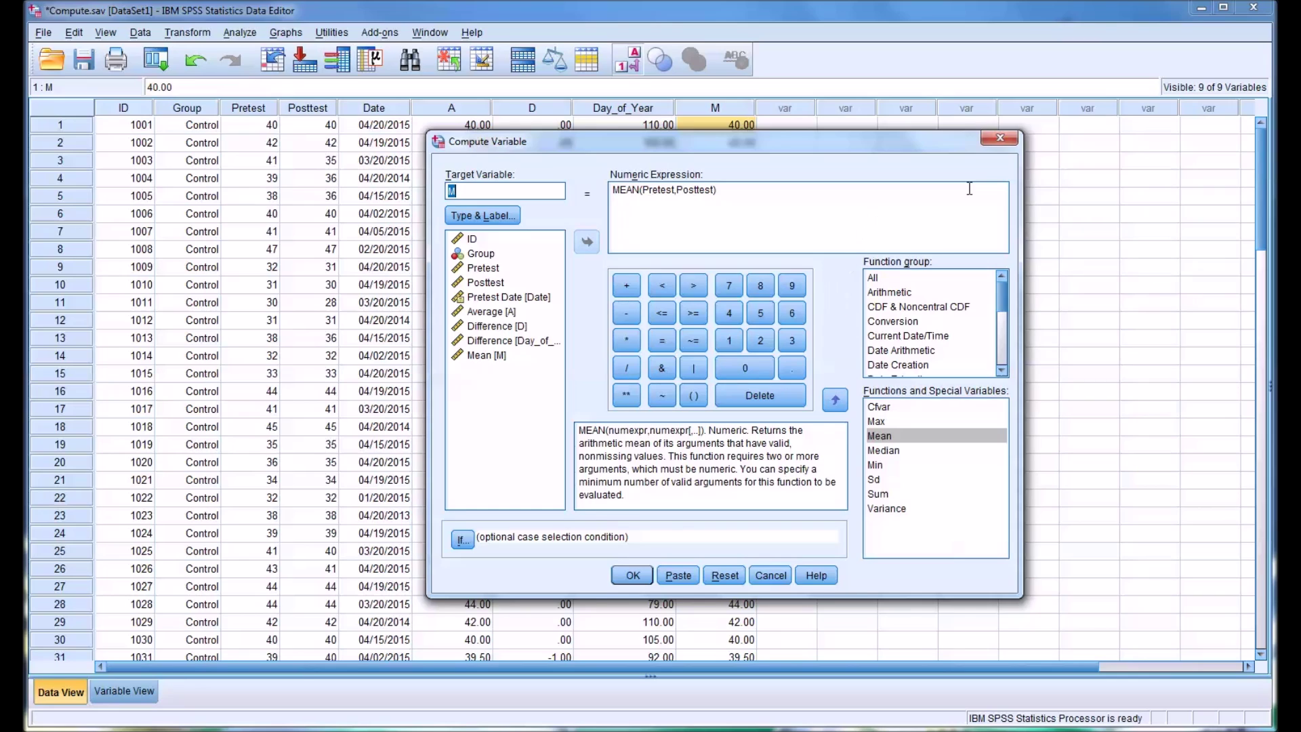
pyautogui.click(1014, 140)
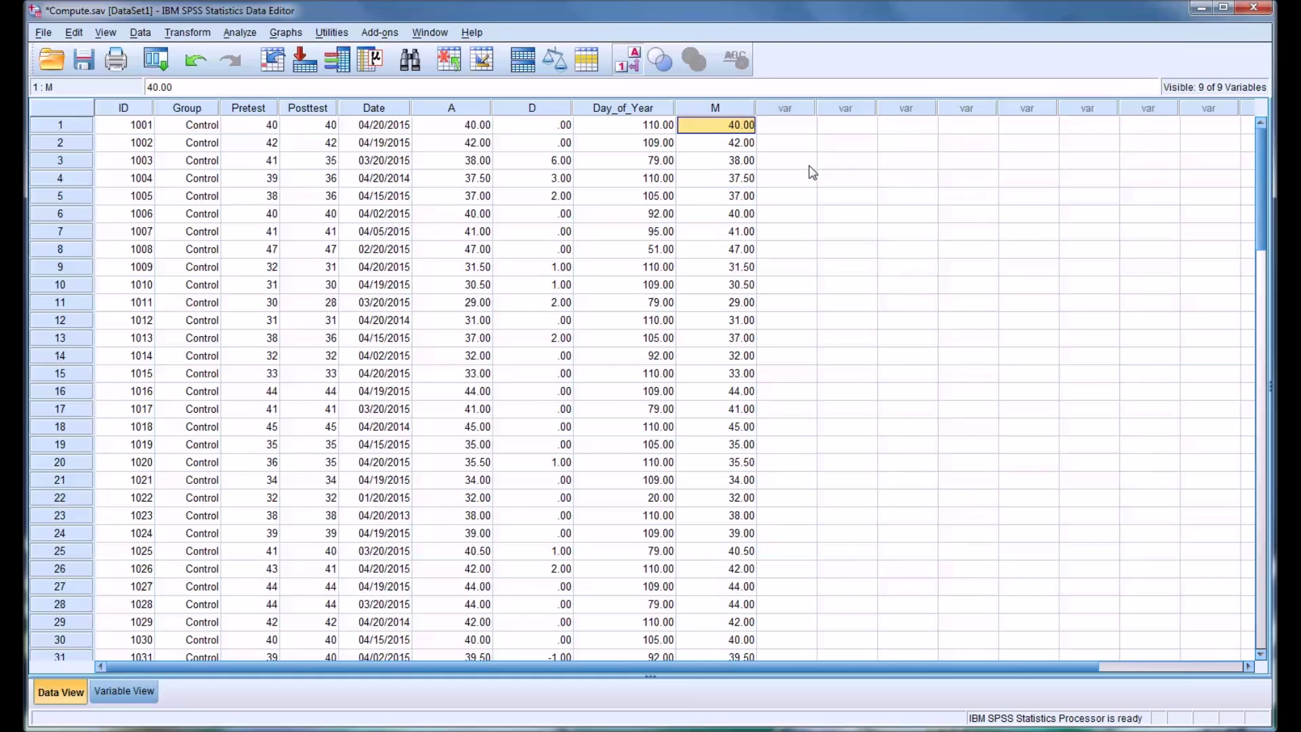
pyautogui.click(802, 124)
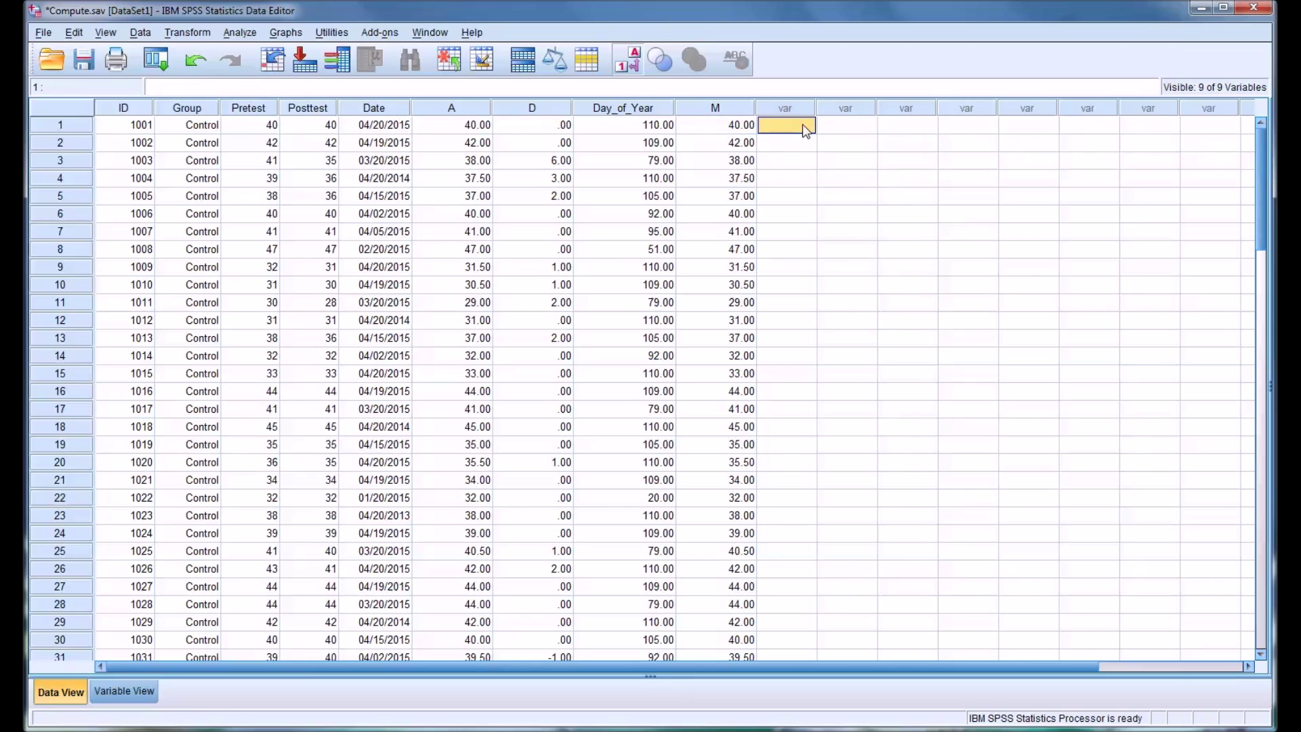